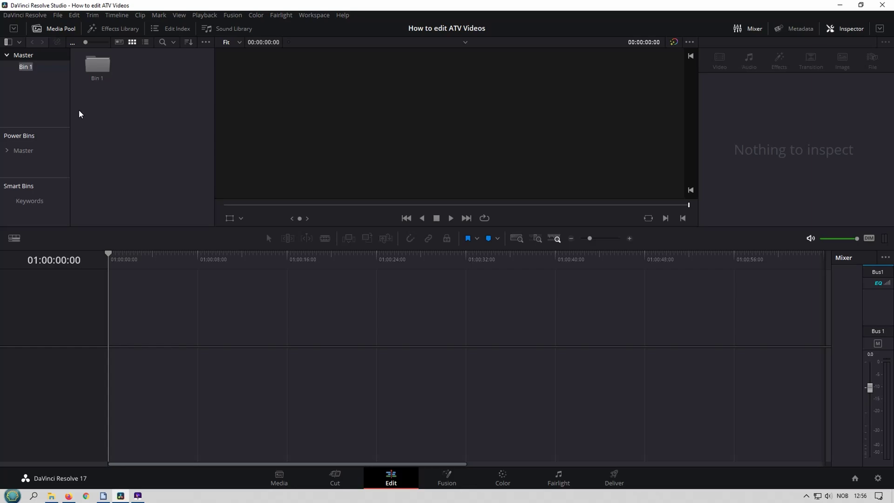
Step: Name the new bin OA Main and add two more bins named OA Second and Voice under Master
type("OA Main")
key("Return")
right_click(127, 104)
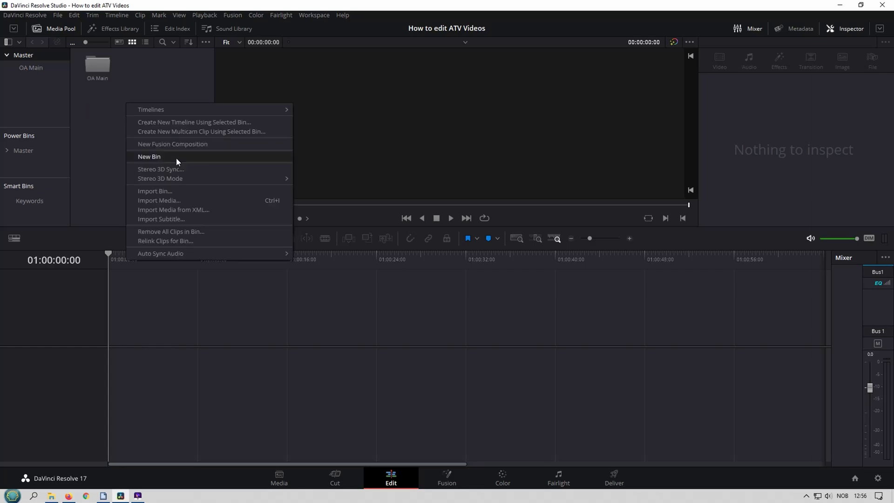
left_click(176, 158)
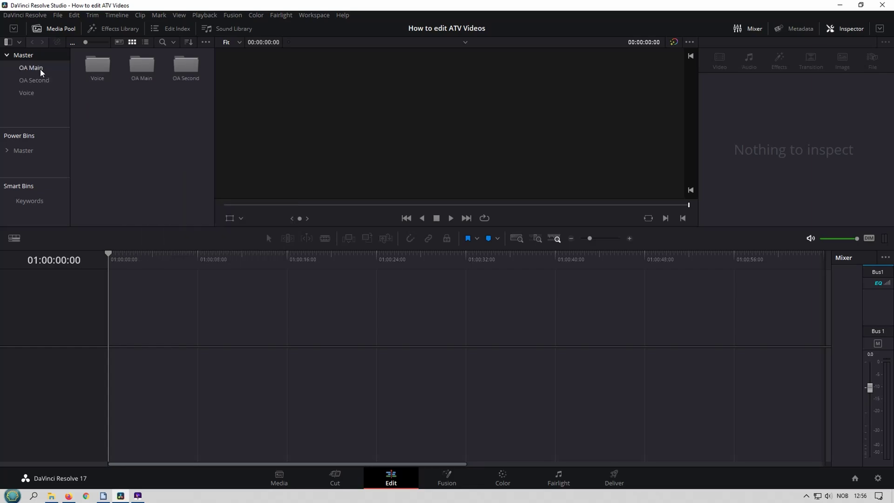
Step: Import the main camera's clips, DJI_0123 to DJI_0126, into the OA Main bin and change the project frame rate to match them
left_click(40, 69)
right_click(110, 107)
left_click(164, 206)
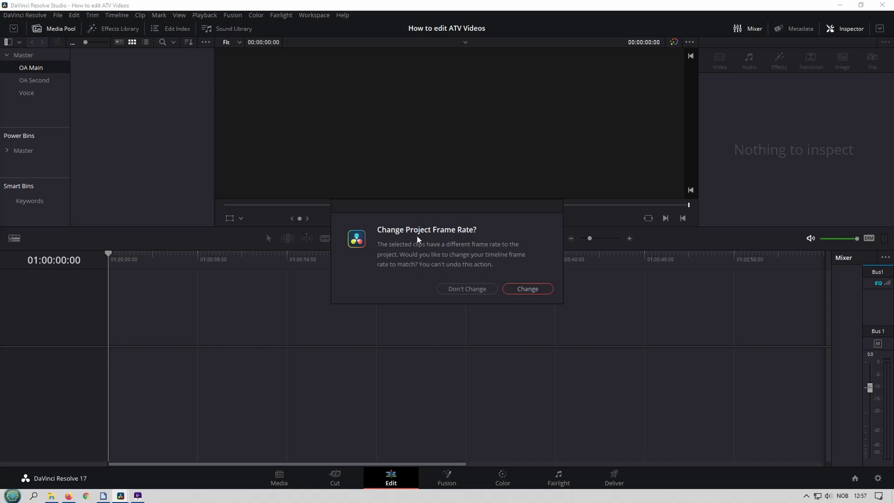
left_click(527, 290)
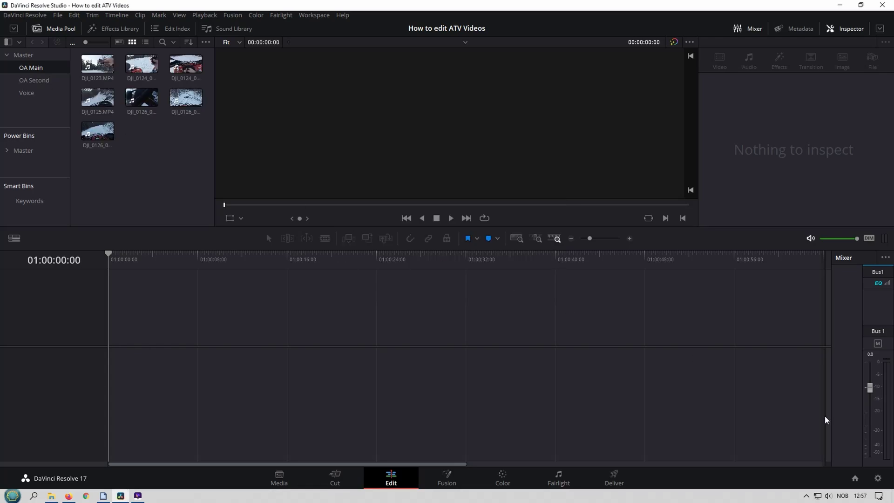
Step: Set the project's timeline resolution to 3840 x 2160 Ultra HD and save the project settings
left_click(878, 479)
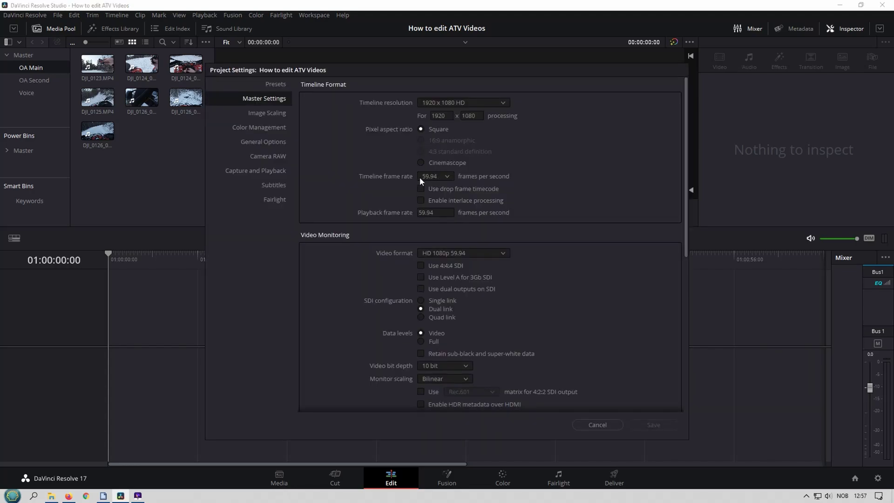
left_click(502, 102)
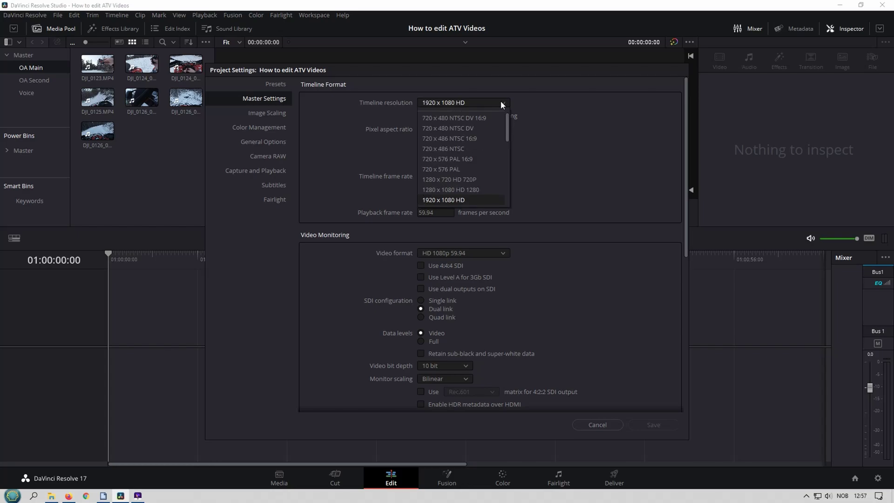
scroll(468, 169, "down", 1)
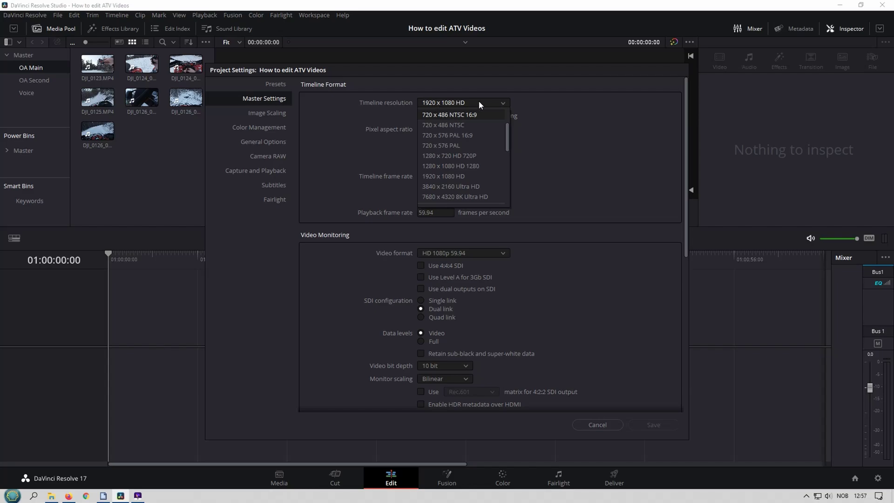
left_click(474, 187)
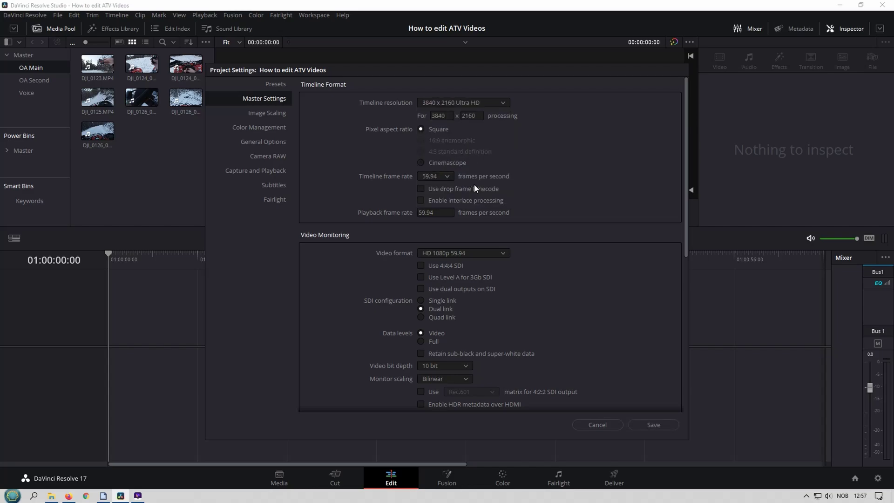
left_click(652, 424)
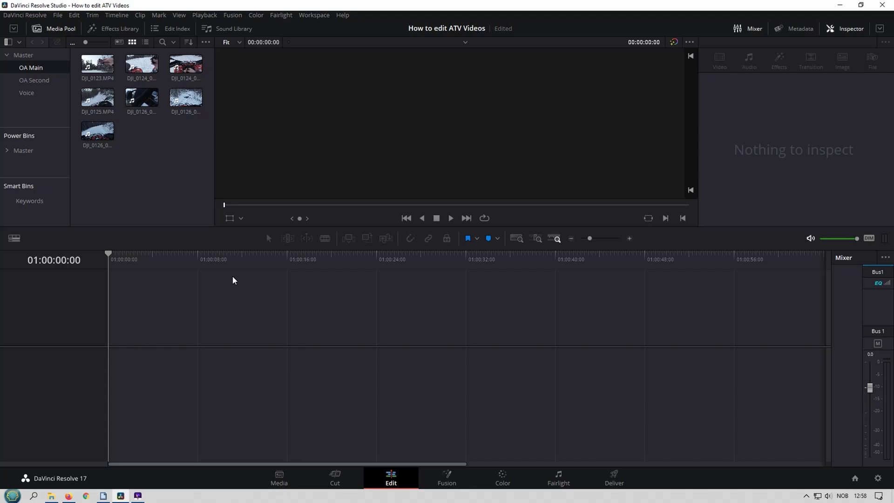
Step: Import clips DJI_0184 to DJI_0188 into the OA Second bin and the ZOOM audio recordings into the Voice bin
left_click(46, 80)
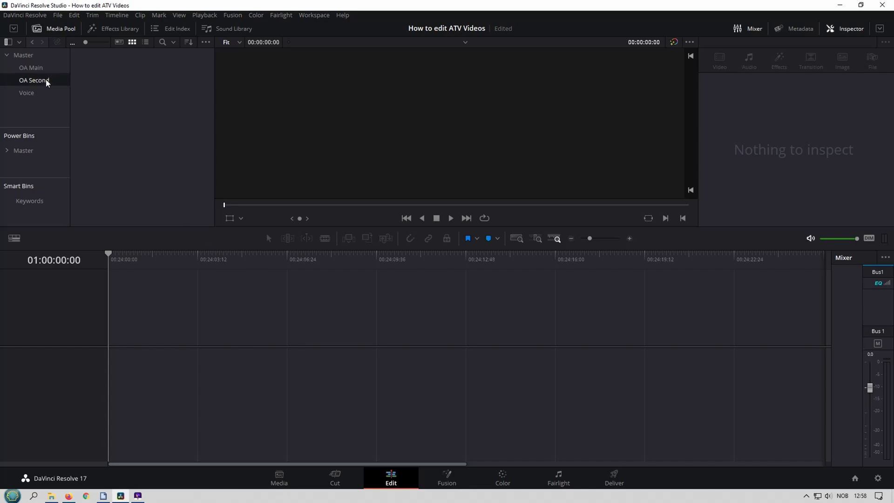
right_click(106, 98)
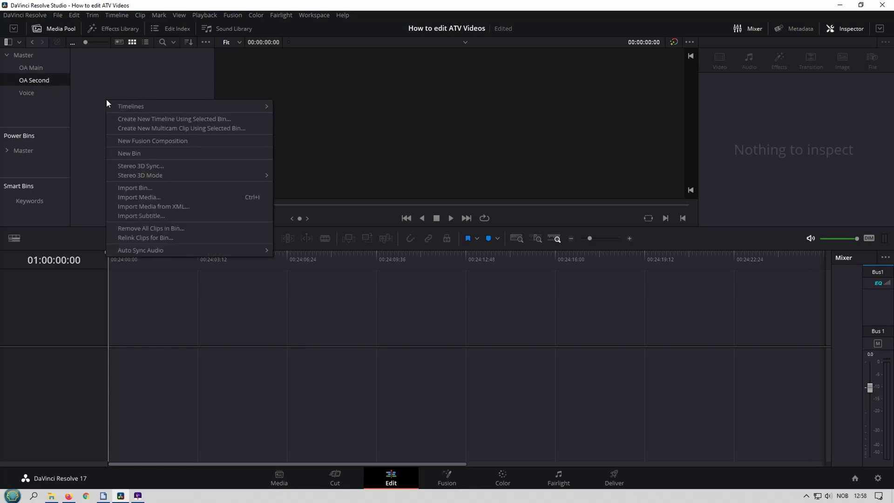
left_click(155, 196)
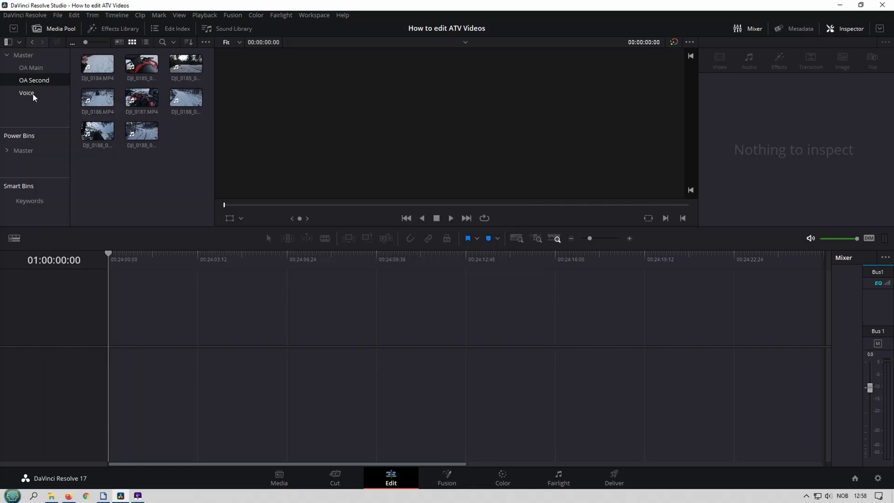
left_click(34, 96)
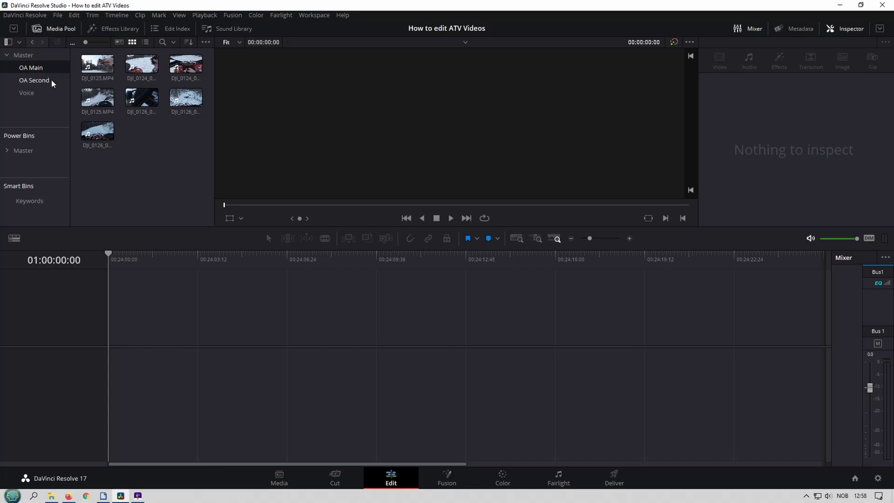
Step: Place all OA Main clips at the start of a new timeline on Video 1 and Audio 1
key("ctrl+a")
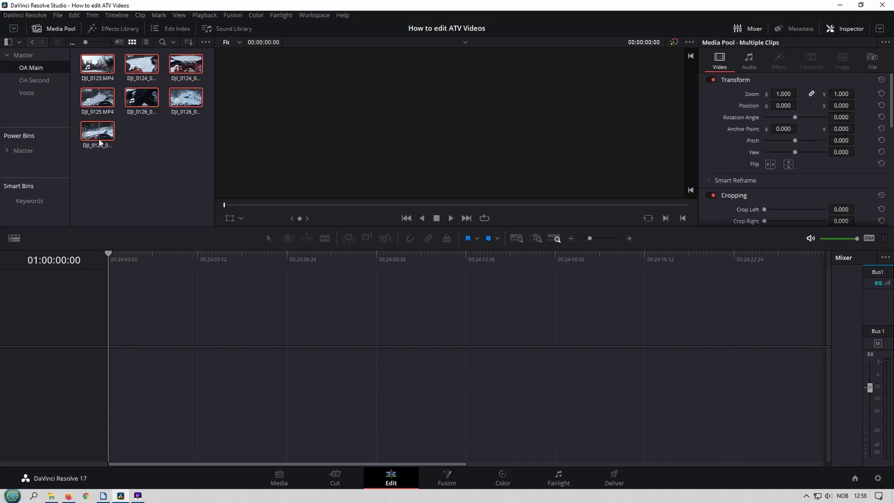
left_click_drag(100, 100, 120, 350)
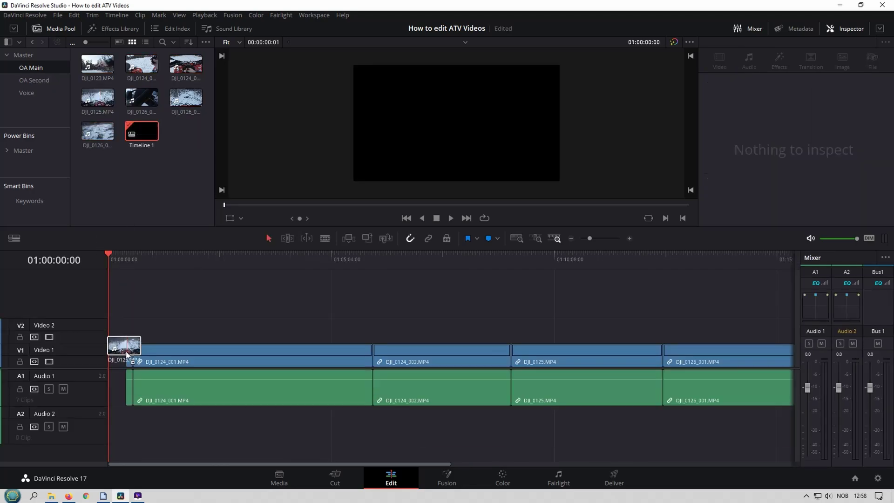
key("ctrl+minus")
key("ctrl+minus")
key("ctrl+minus")
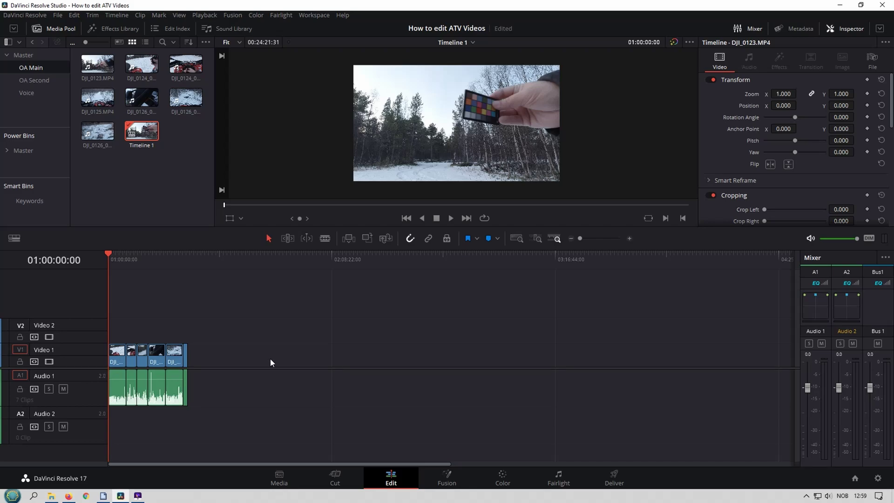
key("shift+z")
key("shift+z")
key("shift+z")
key("shift+z")
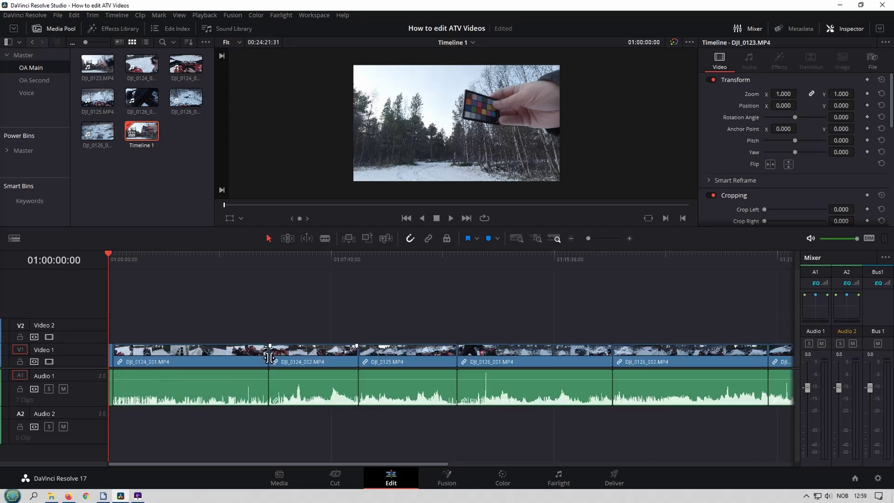
left_click(145, 185)
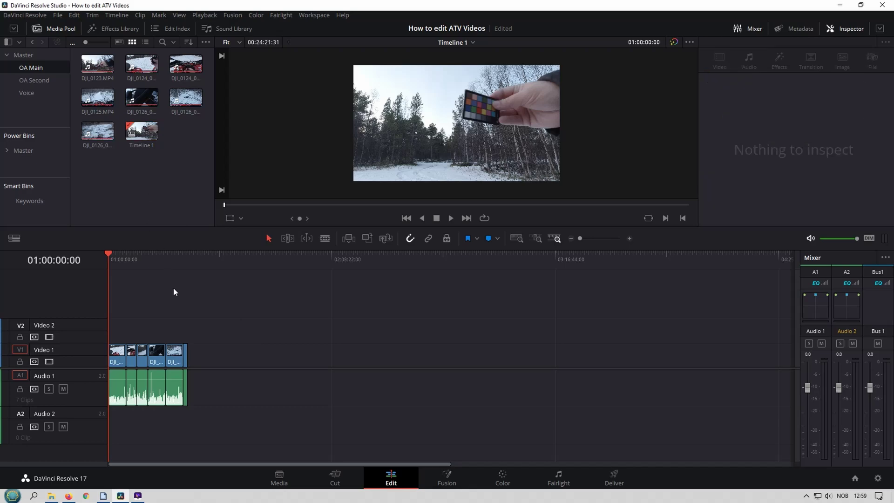
Step: Place the OA Second clips on Video 2 and Audio 2 after the main clips, and the Voice recordings further along on Audio 3
left_click(34, 80)
left_click_drag(201, 166, 298, 374)
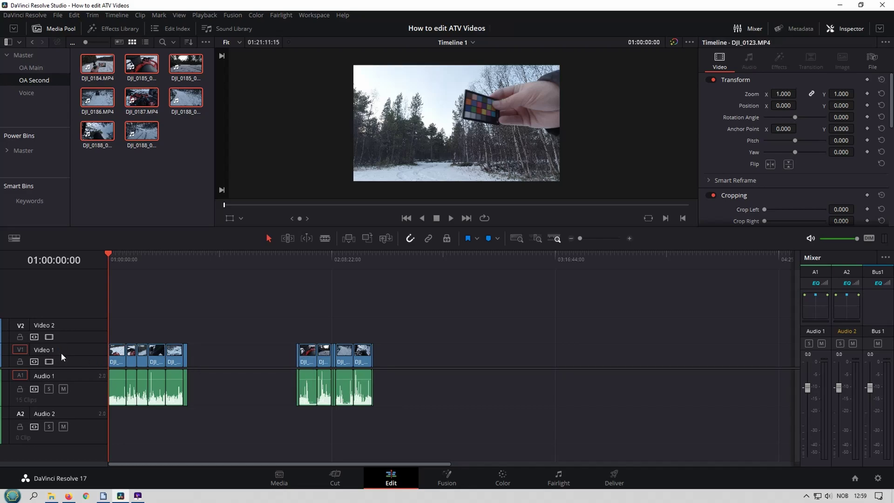
left_click_drag(382, 416, 307, 331)
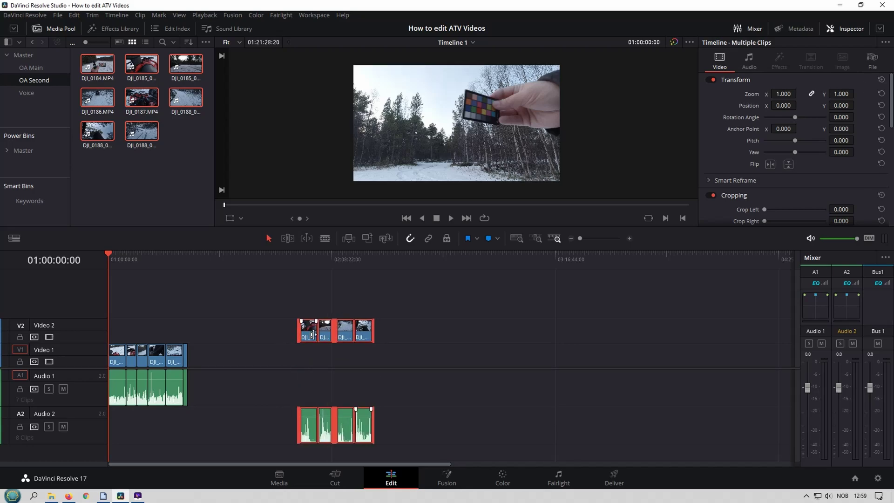
left_click(27, 92)
left_click_drag(98, 64, 421, 456)
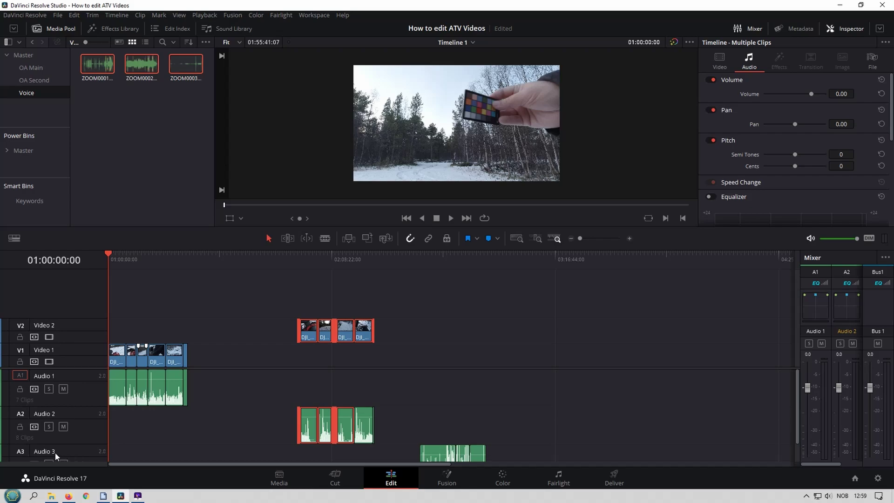
Step: Mark the OA Main clips on Video 1 and Audio 1 with blue flags
left_click(147, 332)
left_click_drag(137, 331, 100, 345)
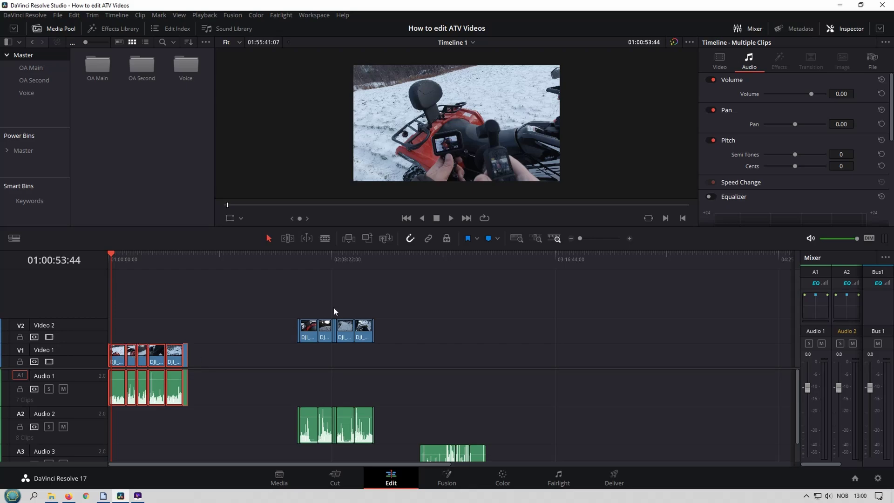
left_click(476, 238)
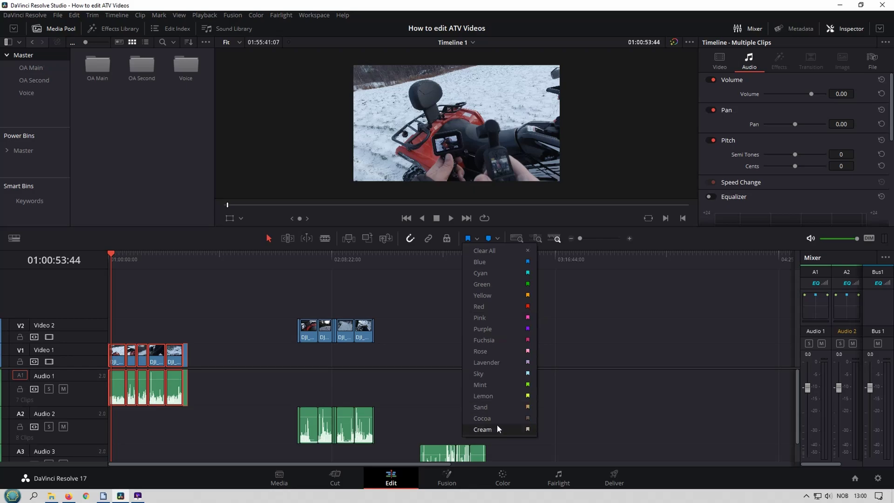
left_click(469, 239)
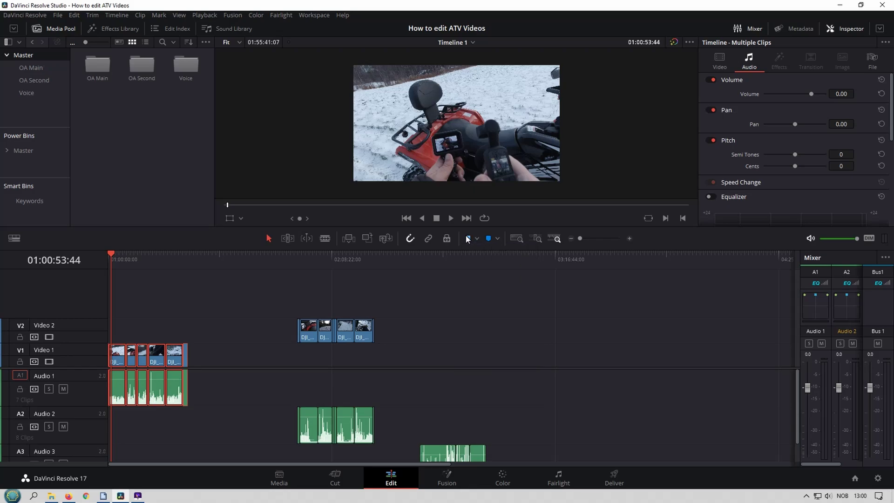
scroll(238, 350, "up", 5)
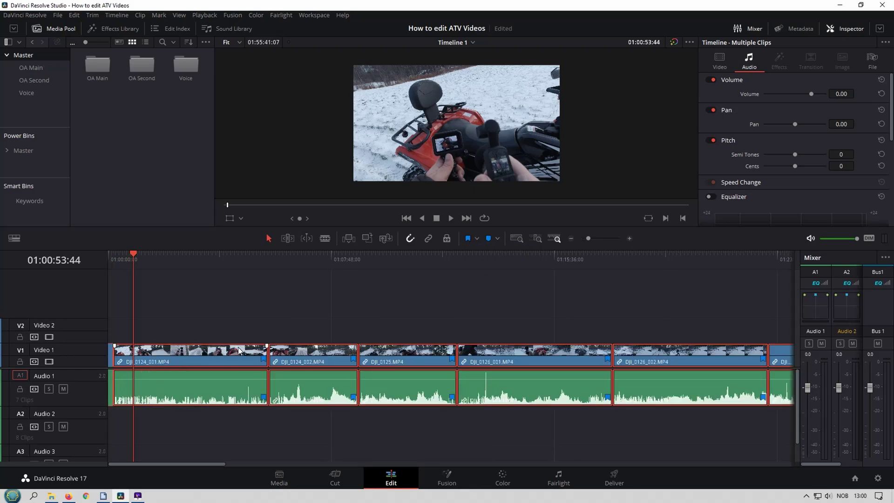
scroll(335, 374, "down", 5)
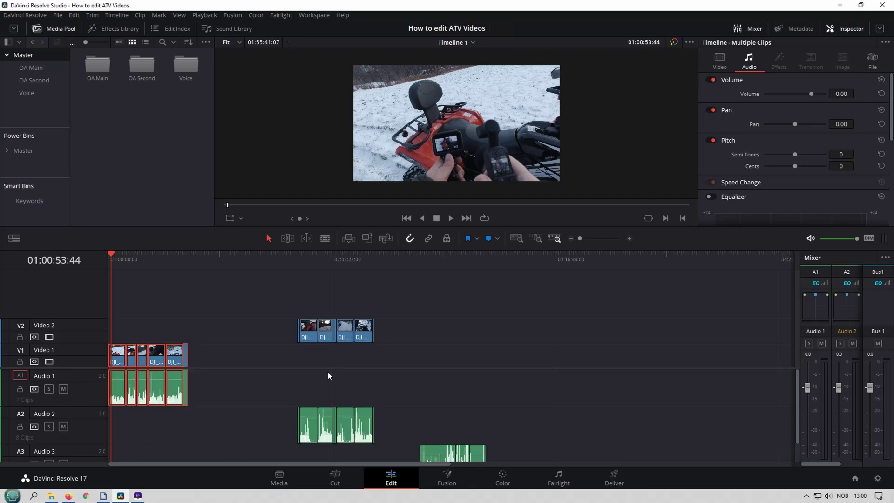
Step: Mark the OA Second clips on Video 2 and Audio 2 with cyan flags
left_click_drag(387, 443, 308, 308)
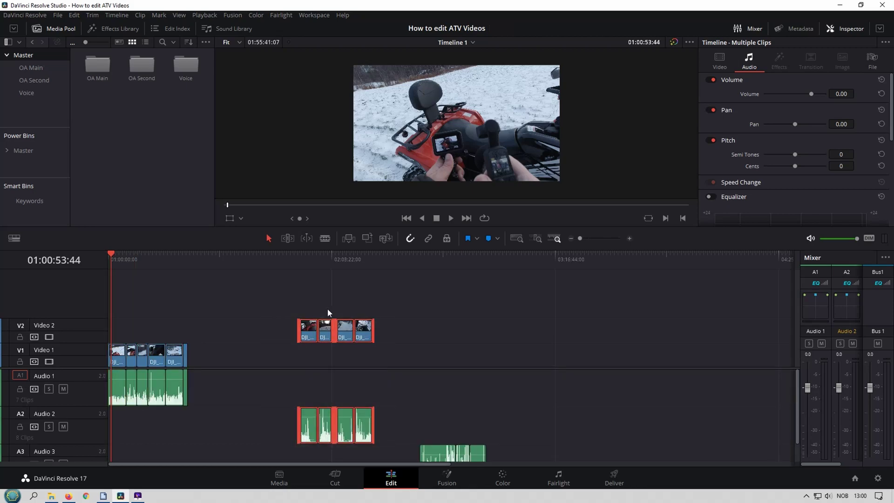
left_click(477, 238)
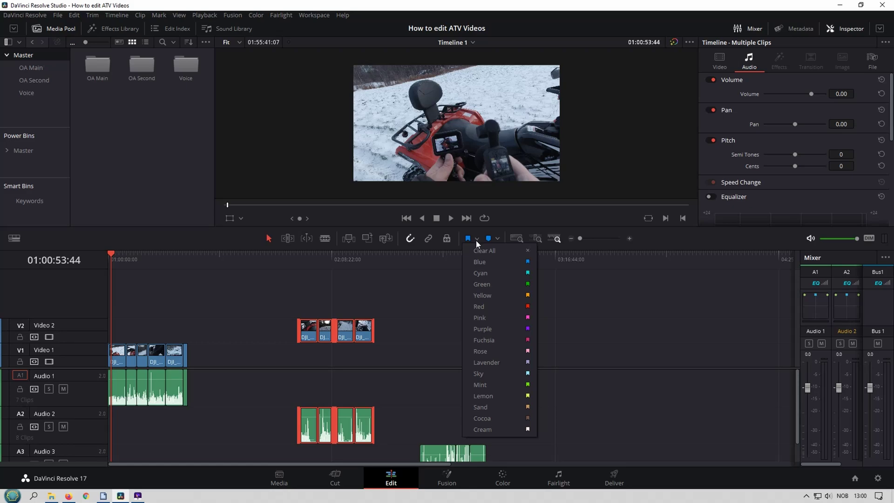
left_click(497, 273)
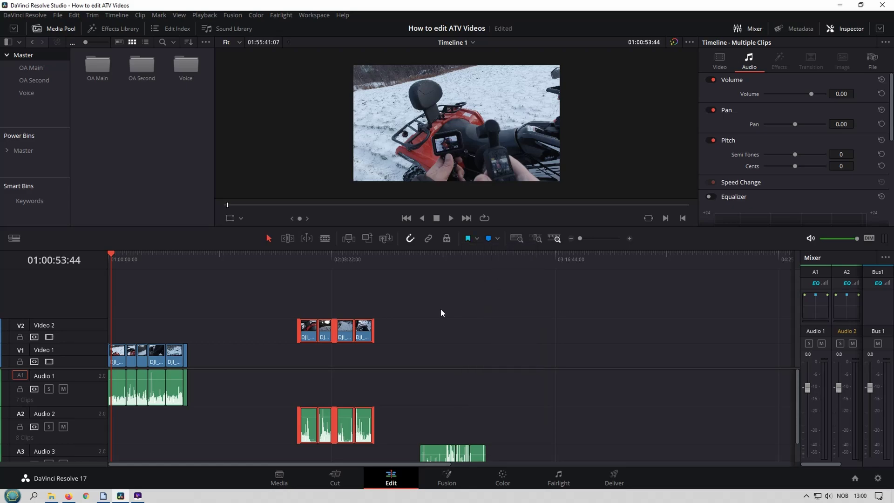
left_click(449, 390)
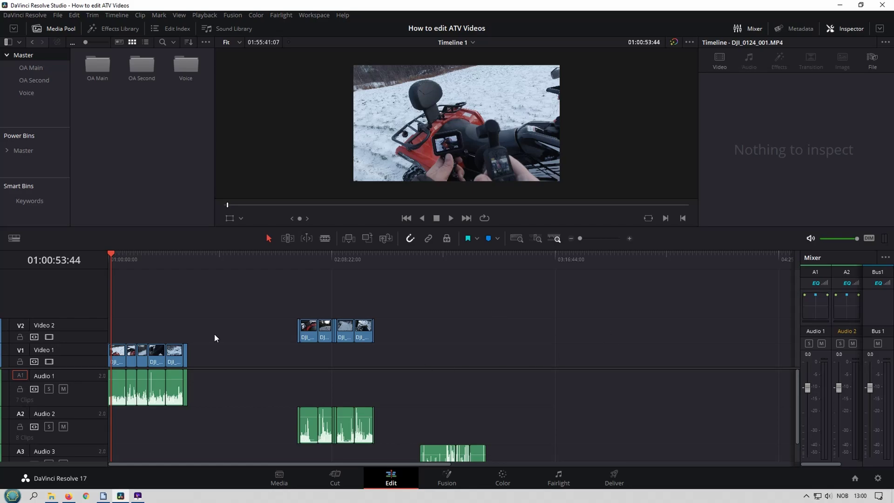
Step: Return the playhead to the start of the timeline and mute the Audio 1 track
left_click(111, 255)
scroll(111, 255, "up", 3)
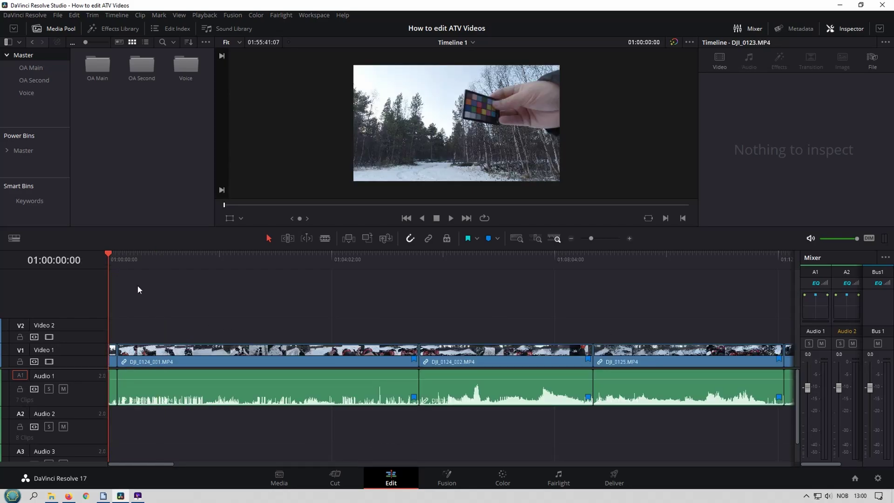
scroll(182, 316, "up", 4)
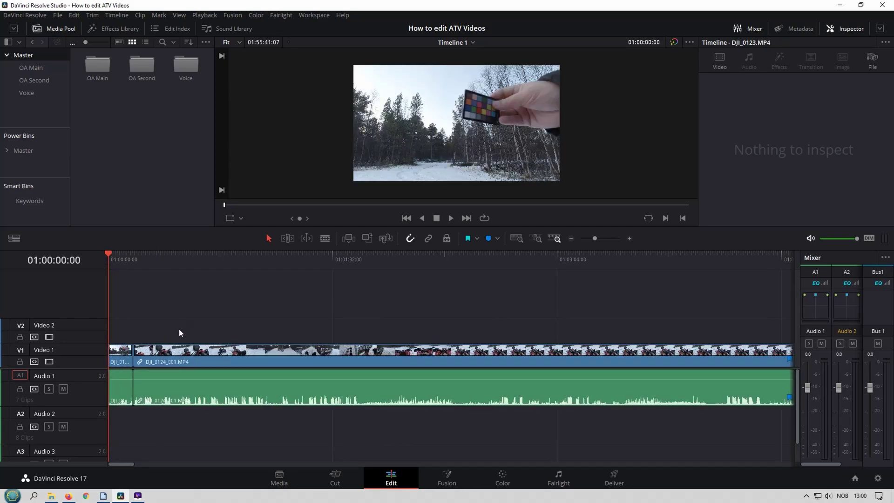
left_click(63, 389)
Step: Move the playhead to 01:00:06:18, select the DJI_0123.MP4 clip on Video 1 and enlarge the viewer image to examine the color chart
scroll(180, 325, "up", 3)
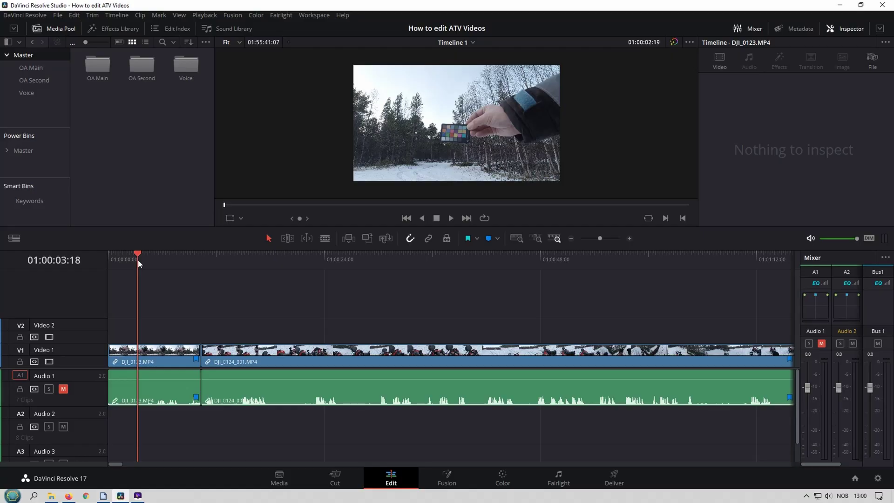
left_click_drag(138, 260, 158, 265)
left_click(164, 254)
left_click(191, 357)
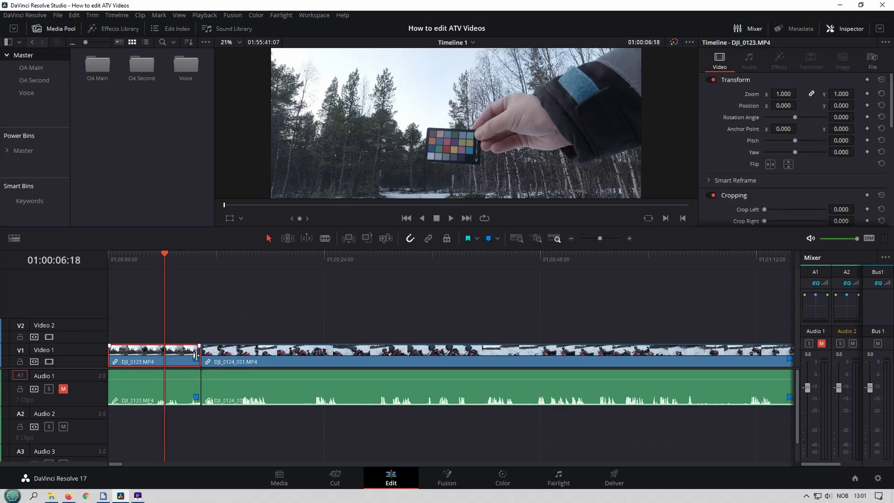
scroll(297, 378, "down", 3)
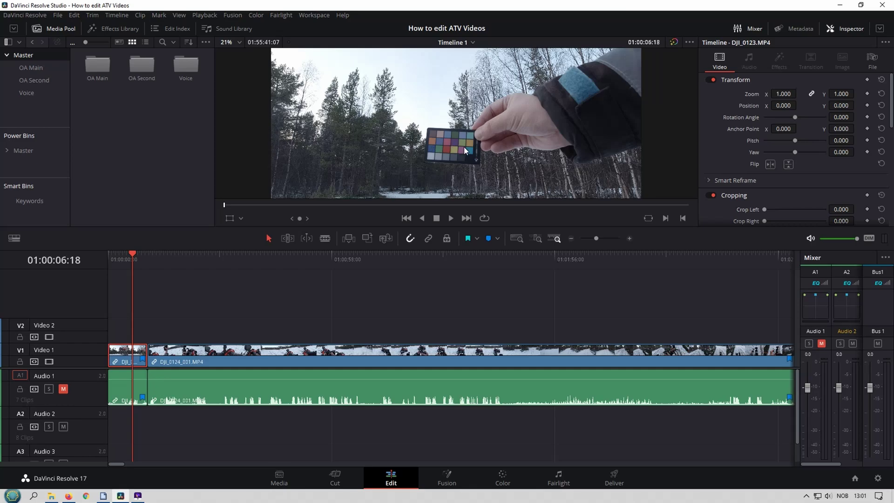
Step: Open the DJI_0123.MP4 clip for color grading and sharpen it by setting the blur radius to 0.44 on all channels
scroll(463, 155, "up", 2)
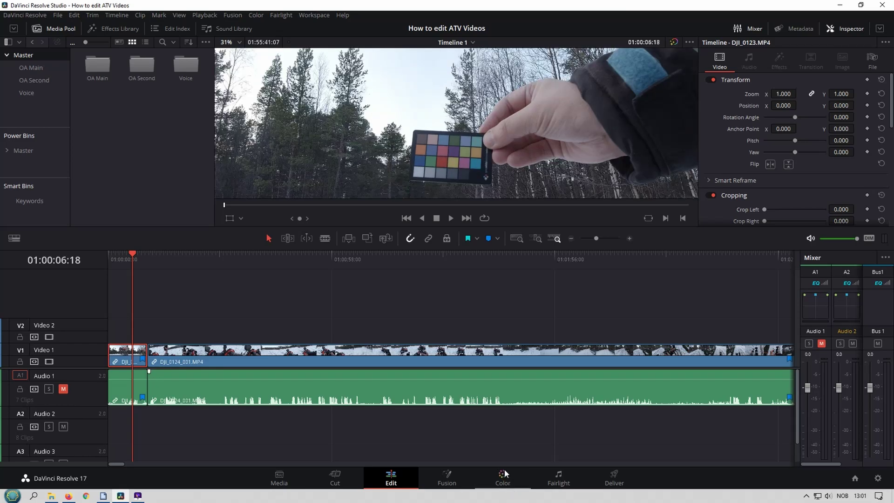
left_click(503, 479)
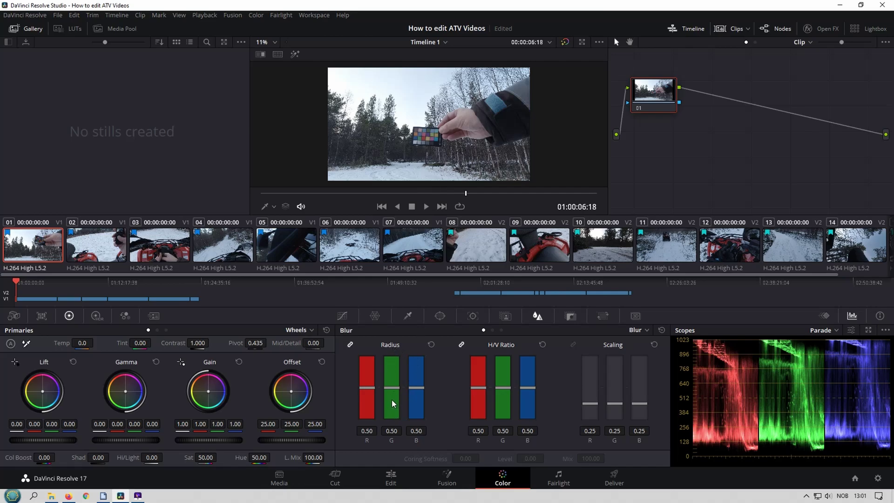
left_click_drag(392, 403, 393, 407)
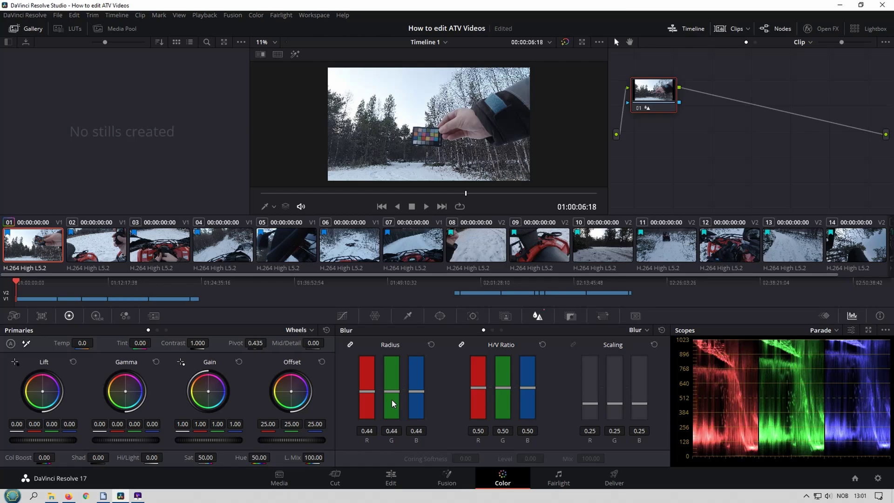
Step: Try to white-balance the clip by sampling the white patch of the color chart
scroll(424, 146, "up", 5)
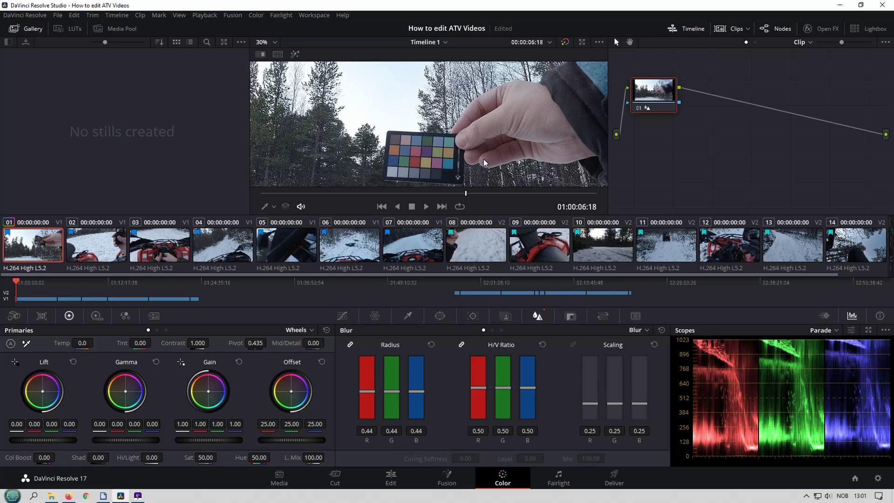
left_click_drag(482, 159, 482, 142)
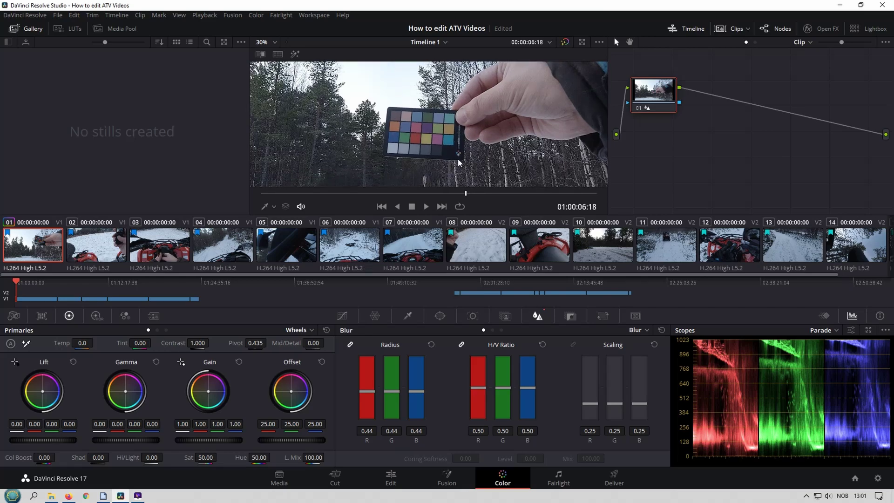
left_click(27, 344)
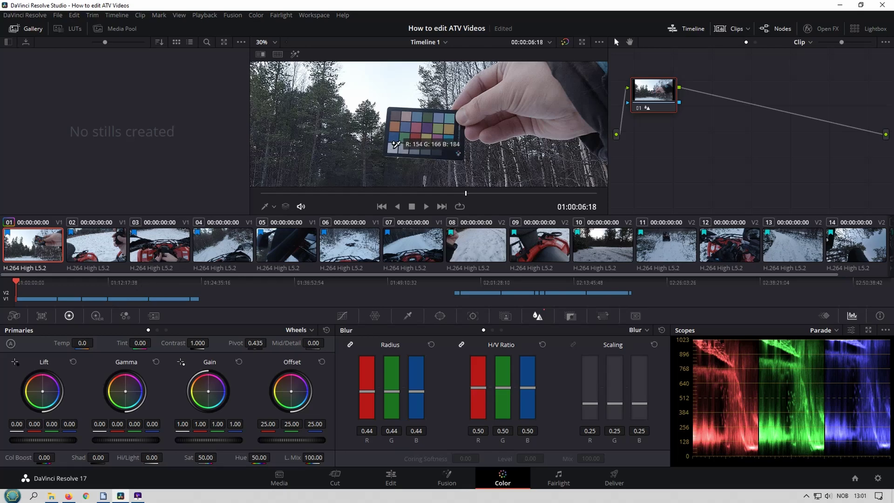
left_click(394, 147)
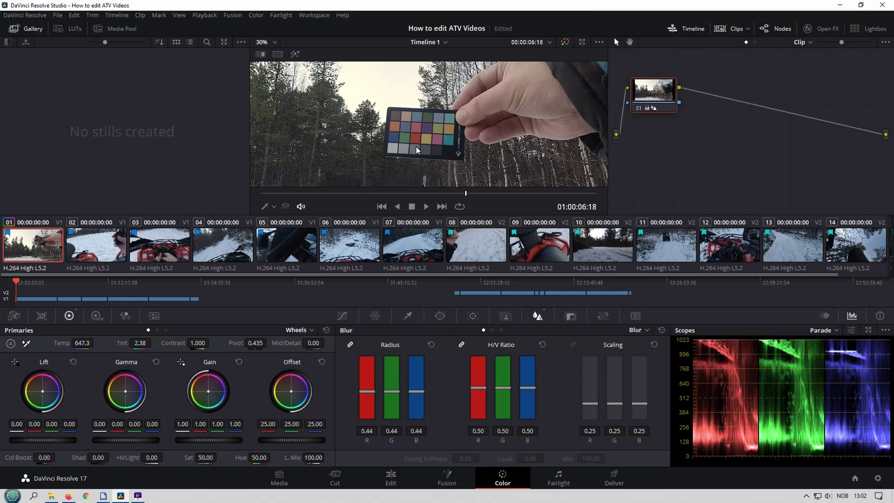
Step: Apply the OA CPL (T...ne) 5000K LUT from the Egne 2021 folder to the current node, then extend the clip selection through clip 07
left_click(74, 29)
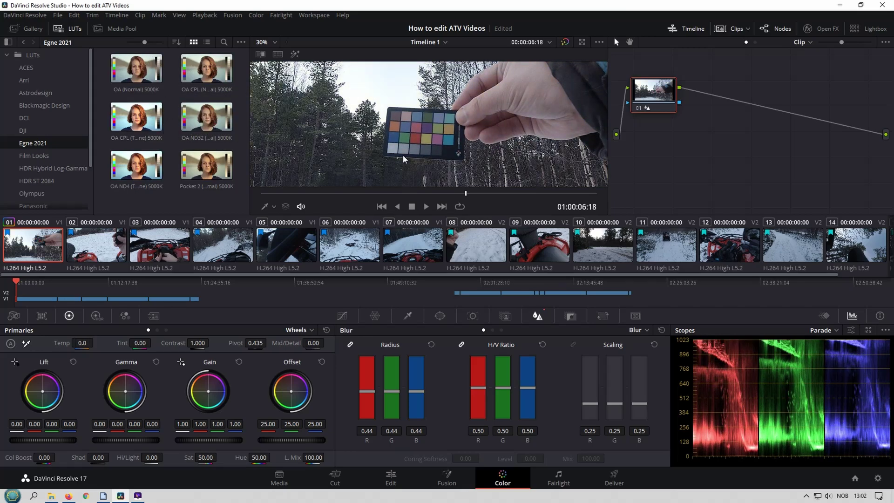
right_click(145, 125)
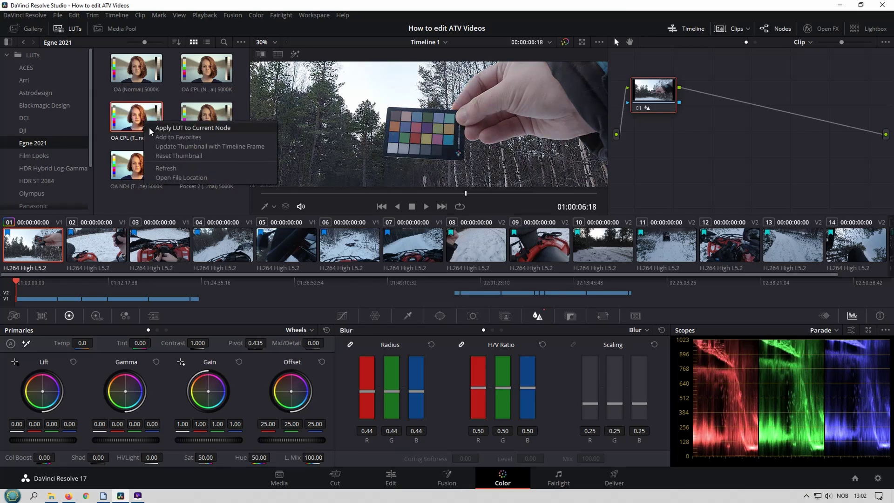
left_click(197, 132)
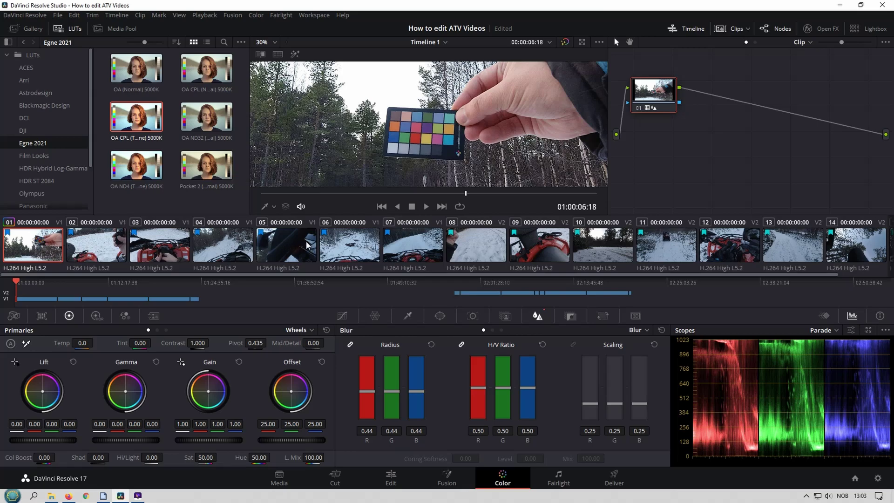
left_click(396, 254, "shift")
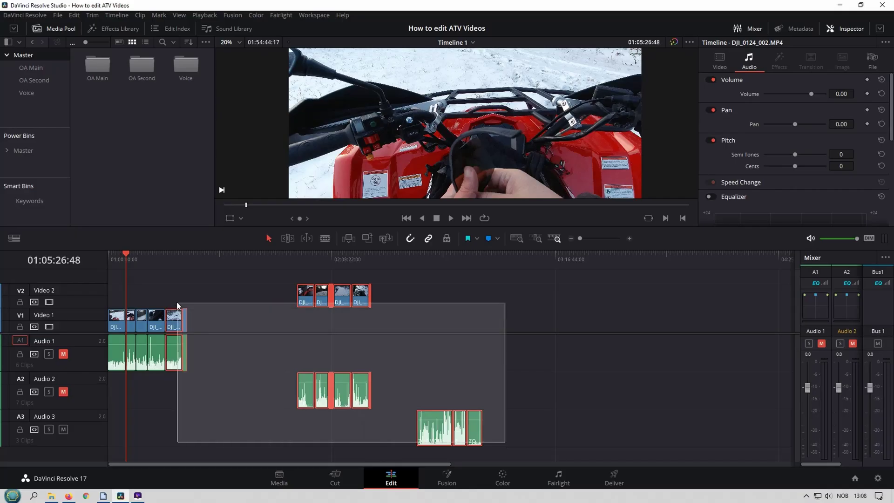
Step: On the edit timeline, shift all video and audio clips later so the first Video 1 clip starts at about 01:45:43
left_click_drag(177, 302, 121, 275)
left_click_drag(159, 323, 284, 329)
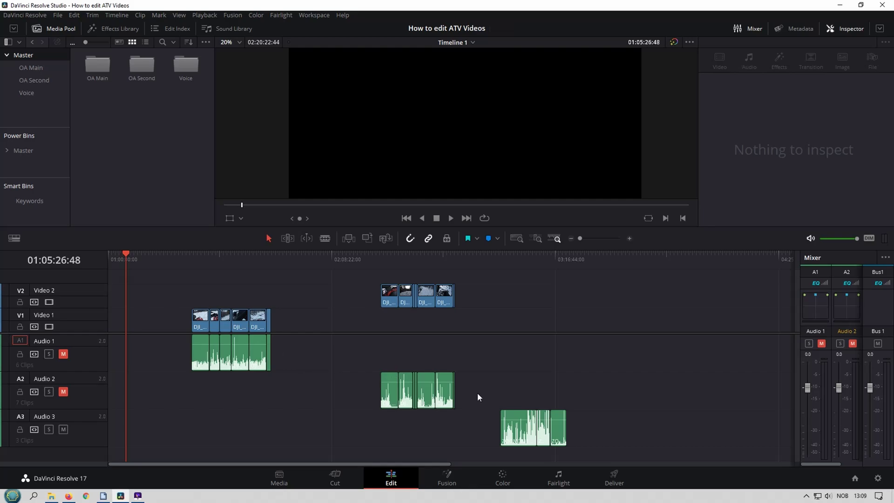
left_click_drag(586, 451, 178, 285)
left_click_drag(238, 323, 304, 326)
left_click(330, 388)
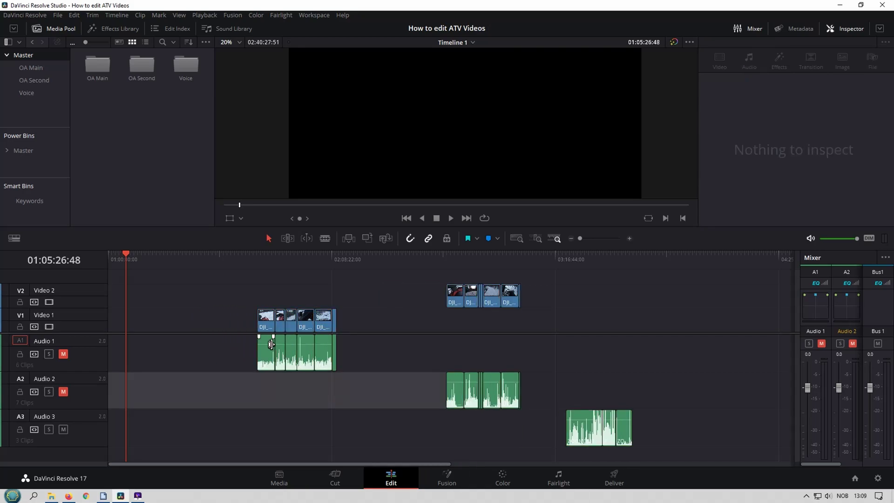
Step: Skim the first Video 1 clips and place the playhead at 01:51:37:39 in DJI_0124_002.MP4
left_click(257, 260)
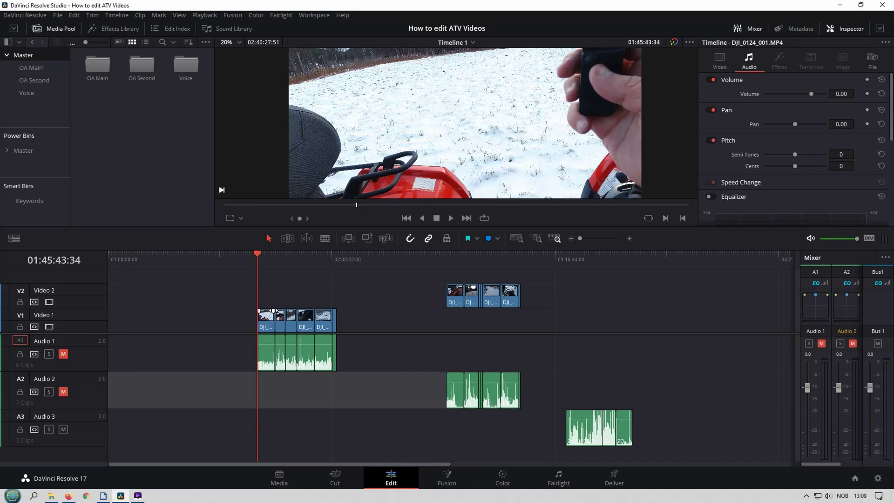
key("Down")
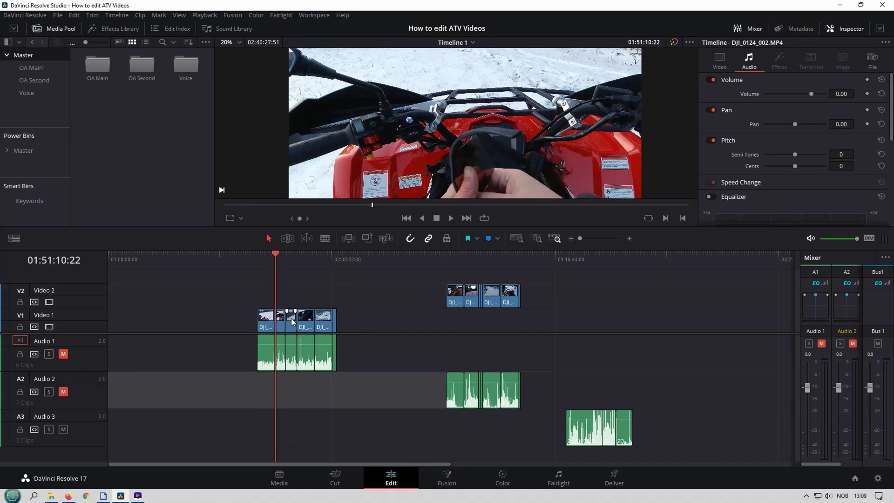
key("Down")
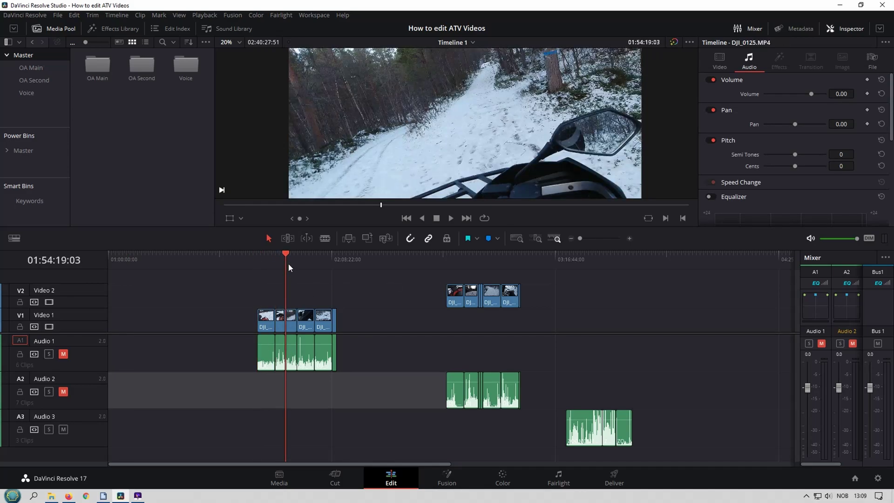
left_click(349, 260)
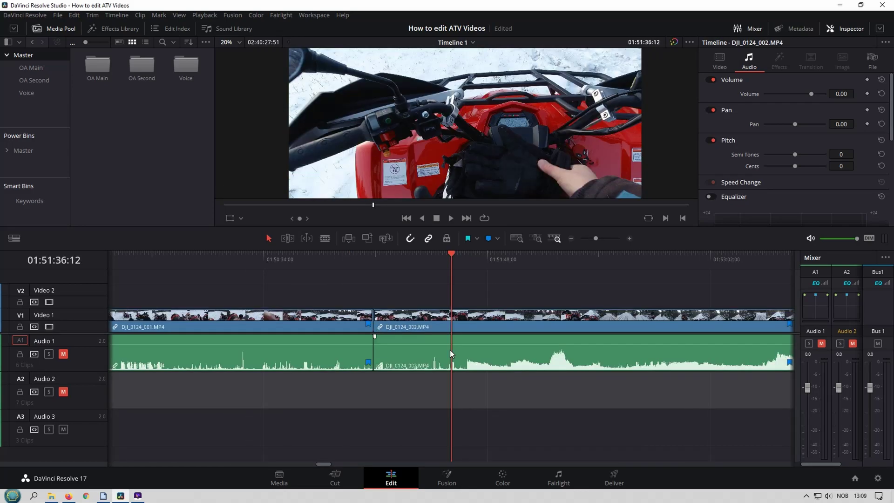
scroll(466, 356, "up", 3)
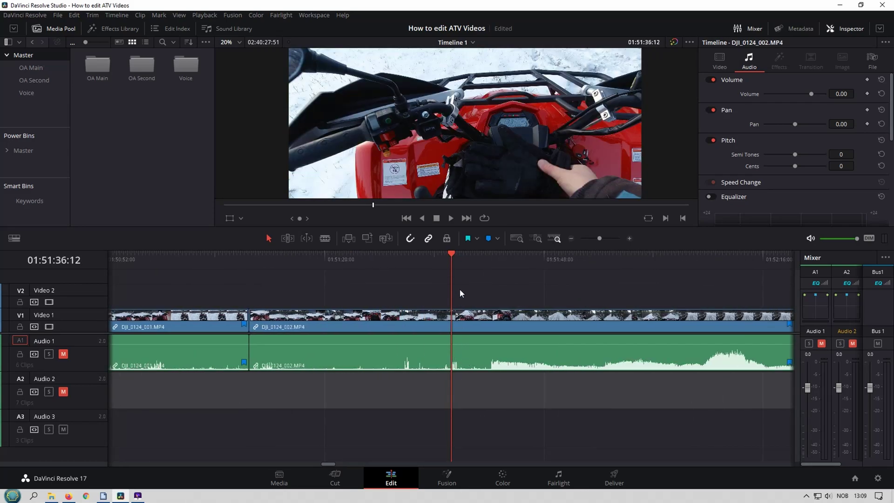
left_click(463, 266)
Step: Unmute Audio 1, play DJI_0124_002.MP4 from 01:51:38:08 and split the clip at 01:51:40:56
left_click(63, 354)
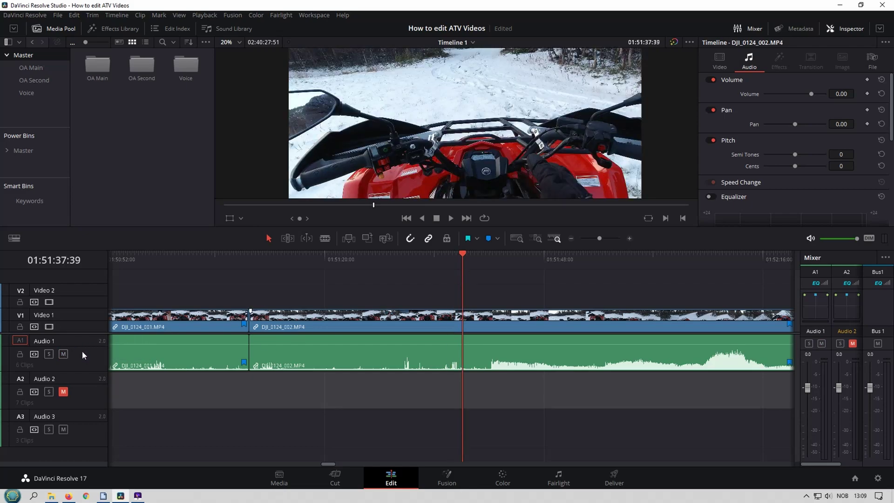
left_click(467, 258)
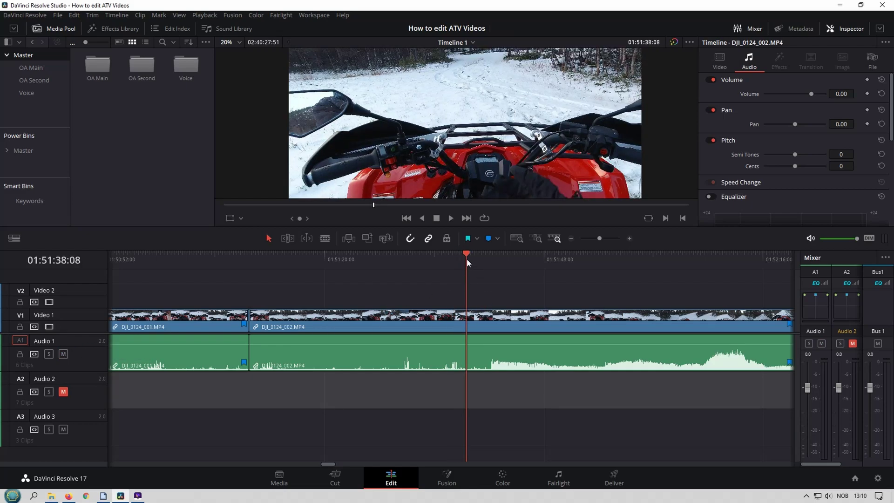
key("space")
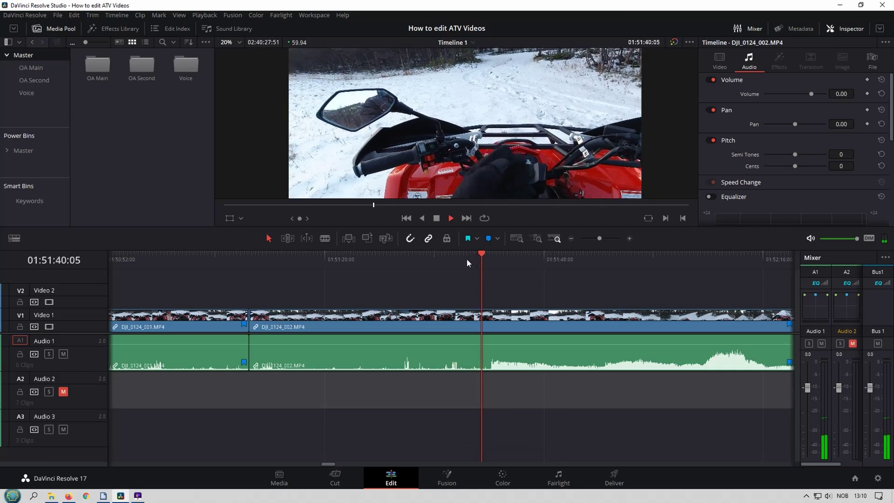
key("space")
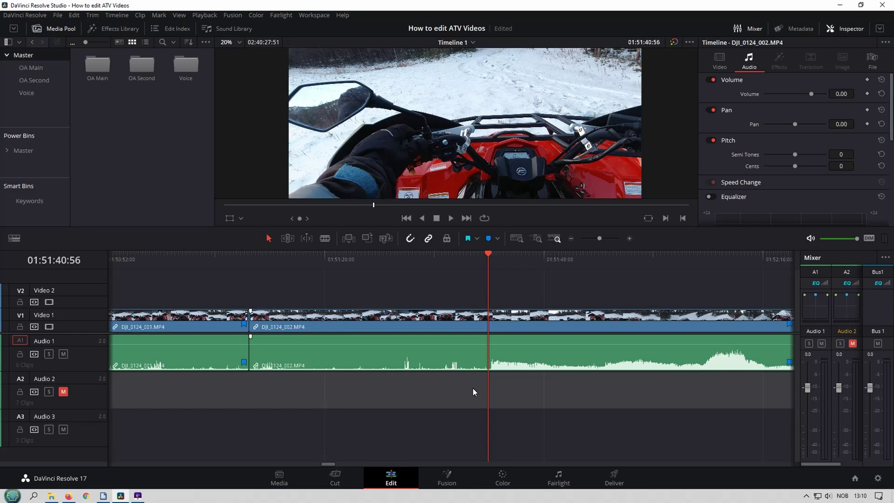
key("ctrl+b")
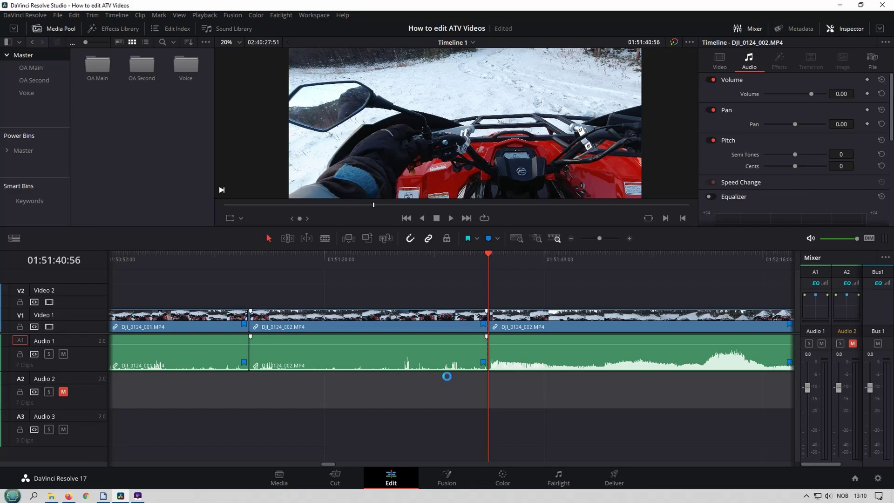
Step: Delete DJI_0124_001.MP4 and the portion of DJI_0124_002.MP4 before the split, including their audio
scroll(446, 377, "down", 2)
scroll(423, 379, "down", 4)
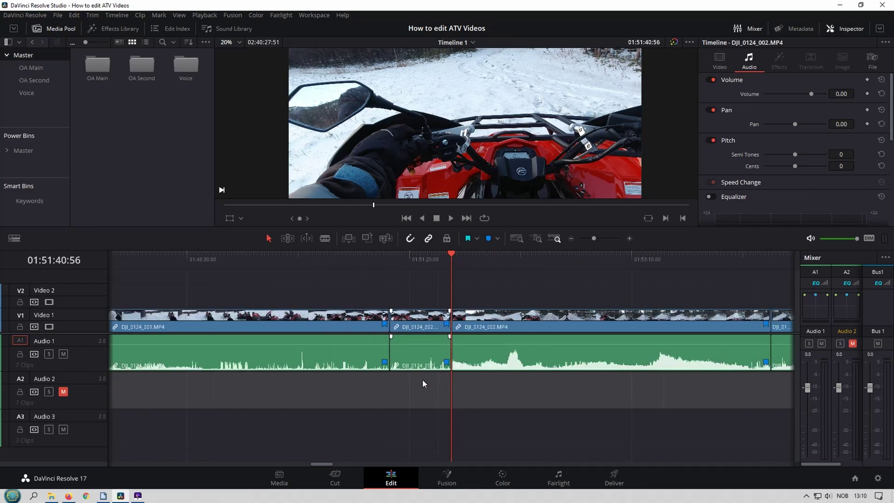
left_click_drag(445, 376, 347, 315)
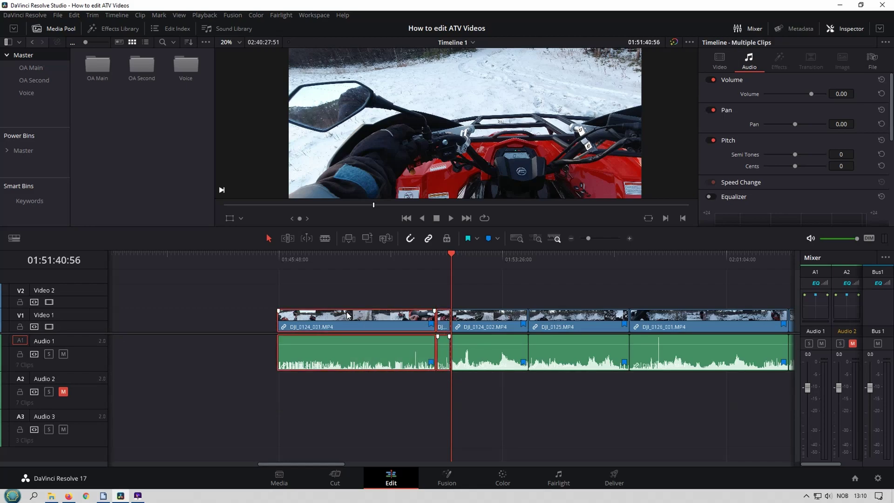
key("BackSpace")
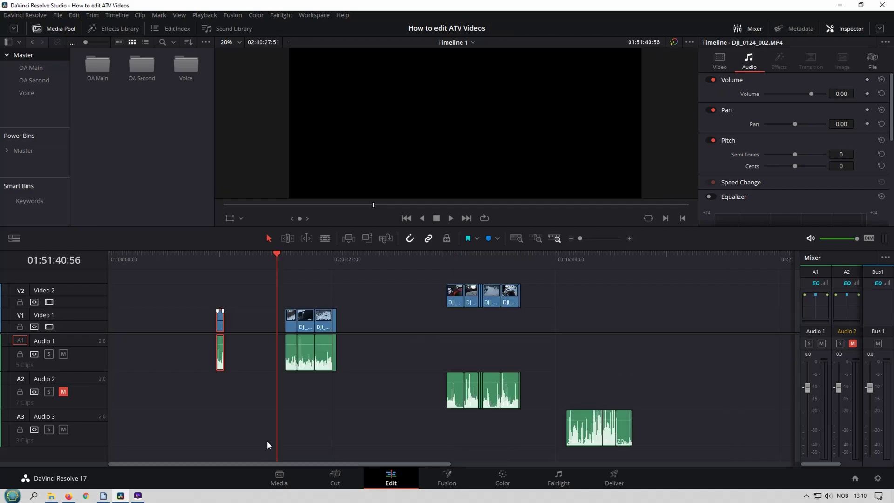
Step: Cut the remaining DJI_0124_002.MP4 segment and paste it at the start of the timeline, 01:00:00:00
key("BackSpace")
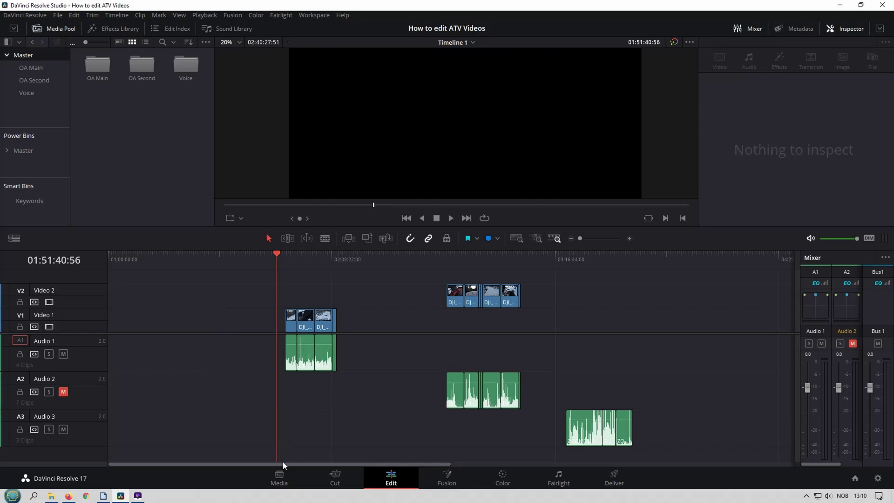
left_click(113, 258)
key("ctrl+v")
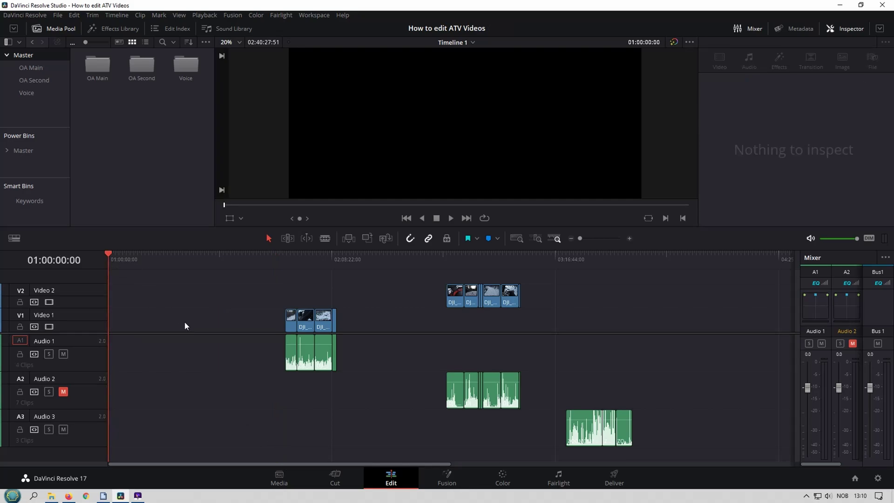
Step: Play the pasted DJI_0124_002.MP4 segment from the start of the timeline
scroll(161, 327, "up", 5)
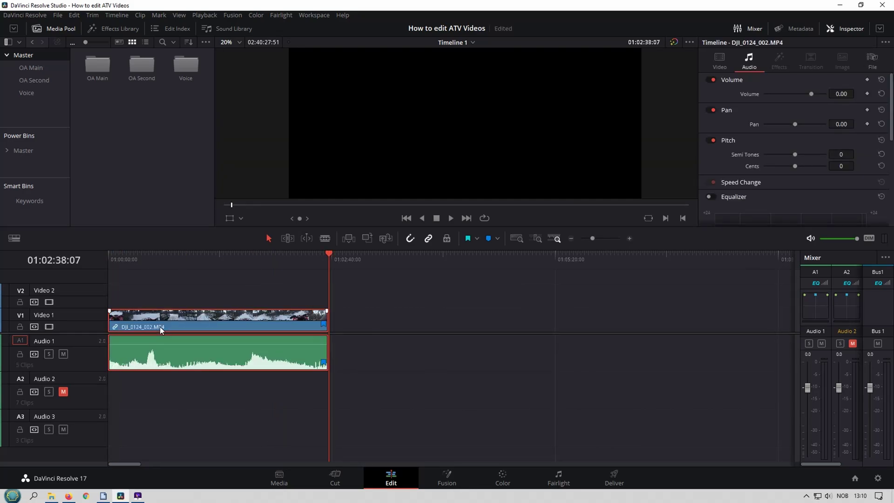
left_click(110, 258)
key("space")
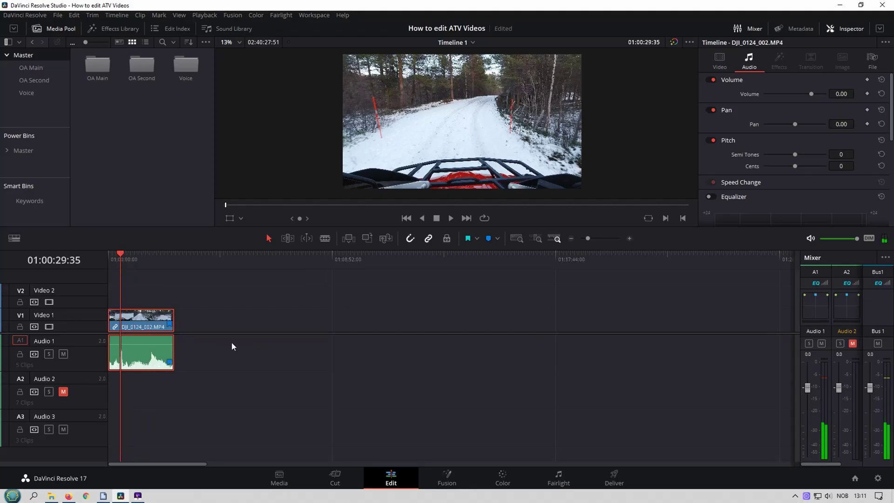
Step: Move the ZOOM0001.WAV recording from Audio 3 to Audio 2, shortly after the opening DJI_0124_002.MP4 segment
scroll(225, 340, "down", 5)
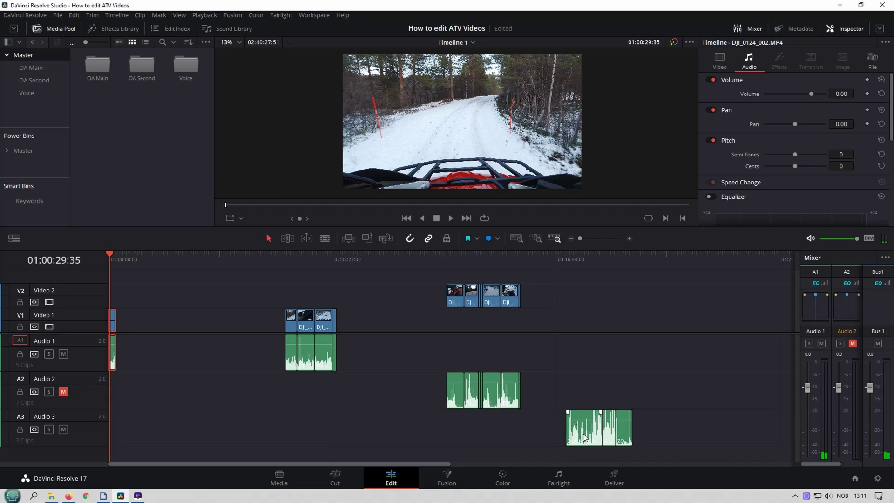
left_click_drag(585, 438, 131, 401)
scroll(147, 371, "up", 8)
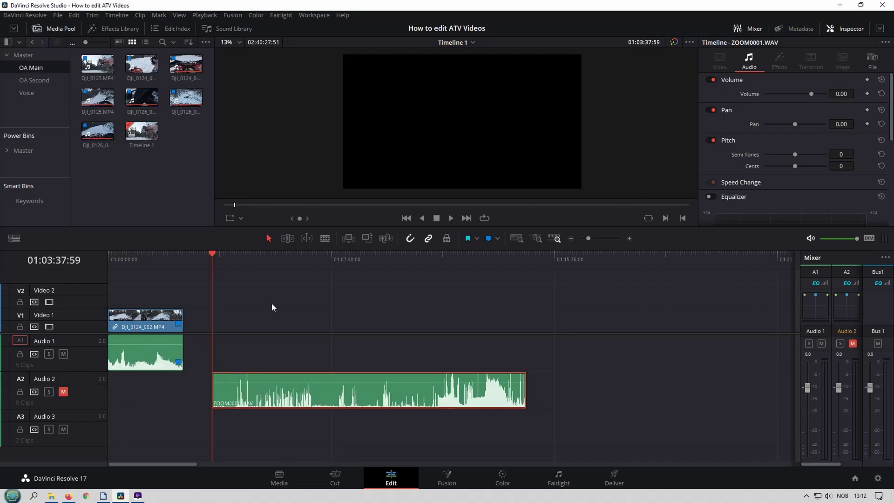
Step: Add DJI_0124_001.MP4 from the OA Main bin above ZOOM0001.WAV with their starts aligned, then select the recording
left_click(131, 65)
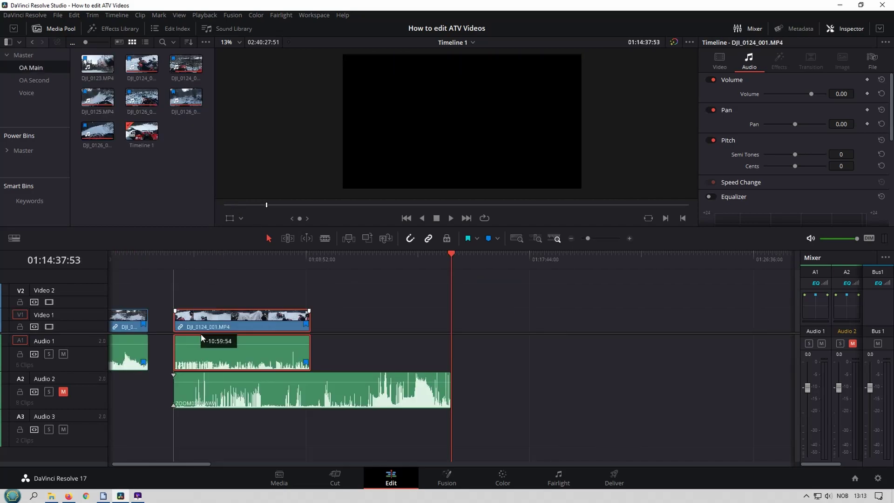
left_click_drag(200, 334, 201, 308)
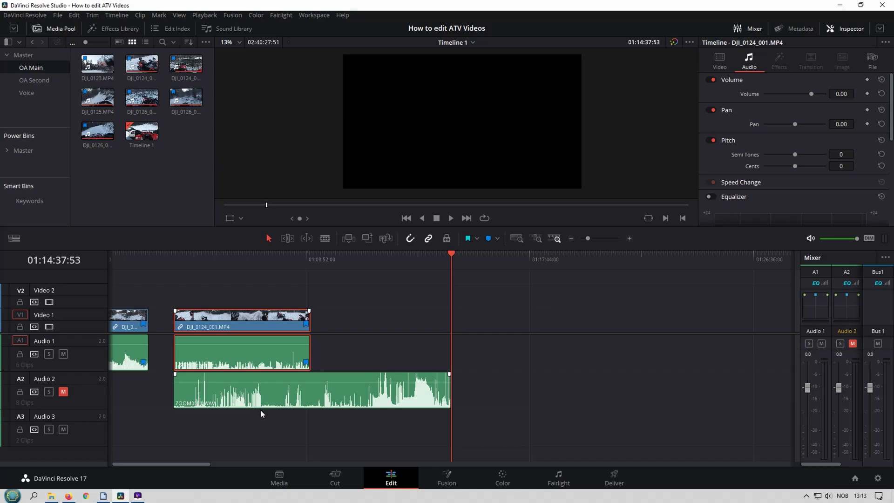
left_click(267, 398)
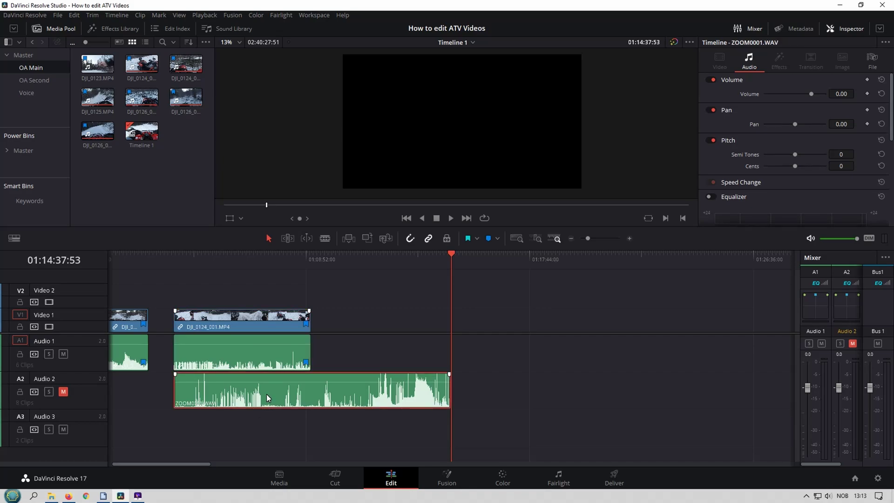
Step: Auto-align DJI_0124_001.MP4 and the ZOOM0001.WAV recording beneath it based on their waveforms
left_click(249, 359, "ctrl")
right_click(249, 356)
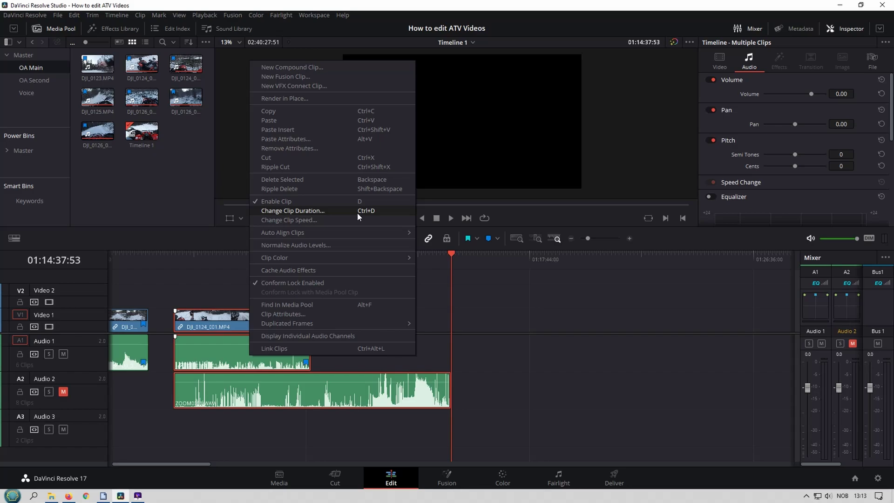
mouse_move(354, 235)
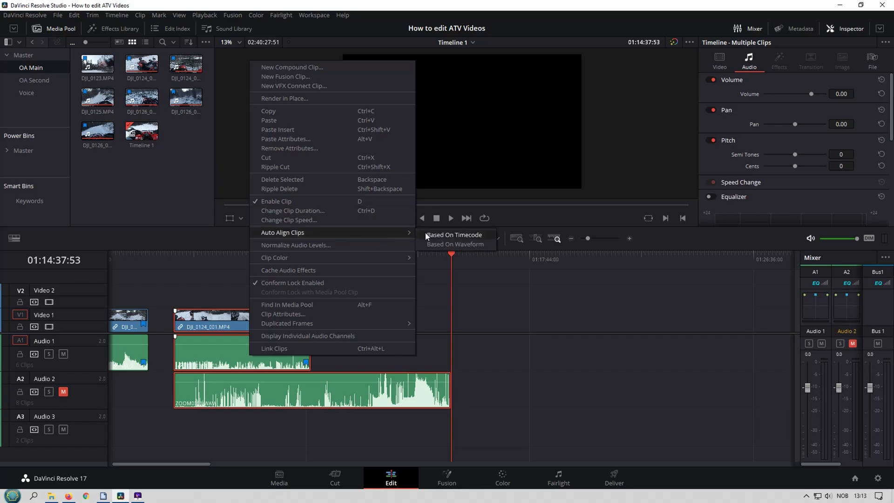
left_click(439, 244)
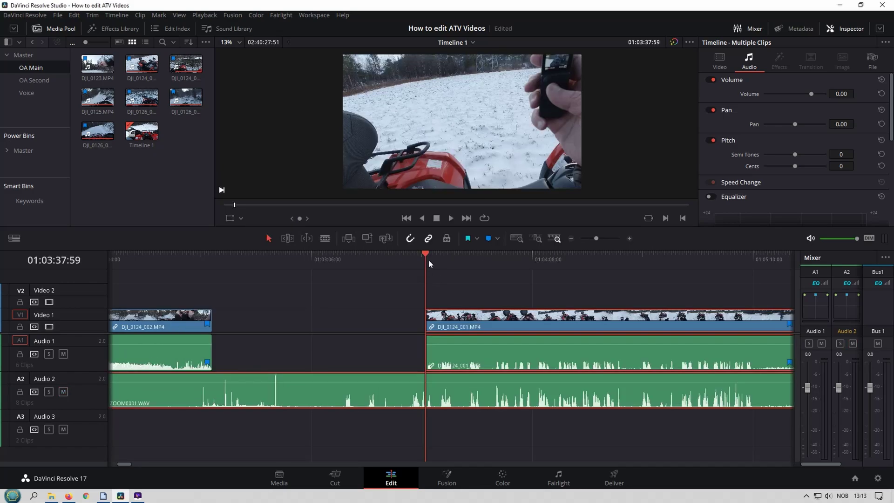
key("space")
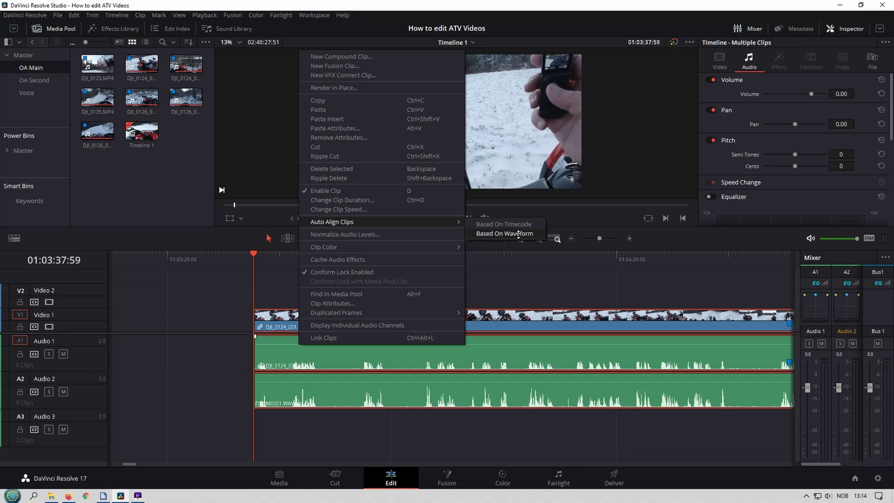
left_click(518, 234)
left_click(289, 293)
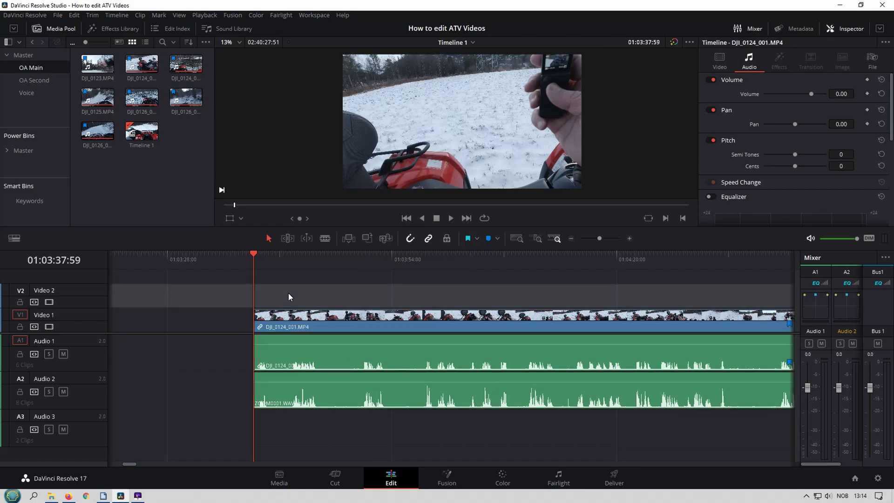
Step: Compare the waveforms of DJI_0124_001.MP4 and ZOOM0001.WAV closely around 01:03:42 to check their alignment
left_click(295, 259)
scroll(432, 409, "up", 3)
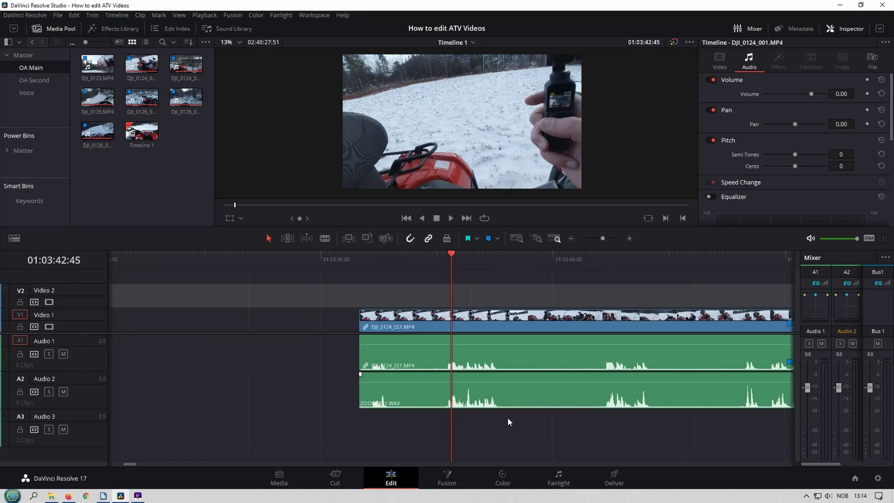
scroll(507, 418, "up", 5)
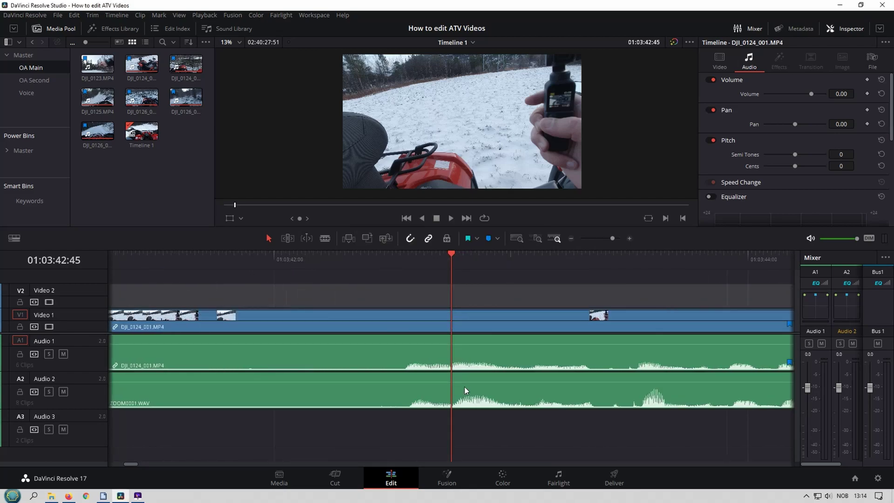
left_click(467, 386)
scroll(440, 368, "down", 2)
scroll(466, 396, "up", 5)
scroll(488, 399, "up", 2)
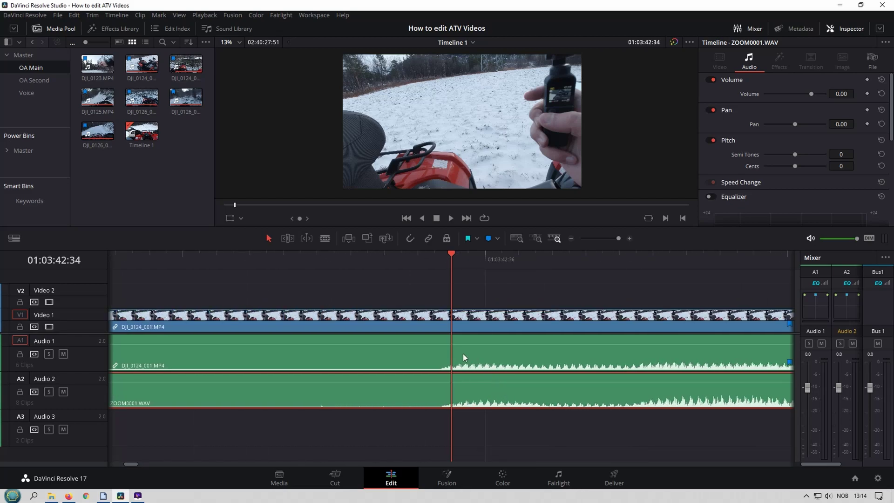
Step: Play DJI_0124_001.MP4 together with ZOOM0001.WAV from about 01:03:42 to hear whether the two soundtracks match
scroll(457, 364, "down", 2)
scroll(443, 361, "down", 3)
left_click(415, 263)
key("space")
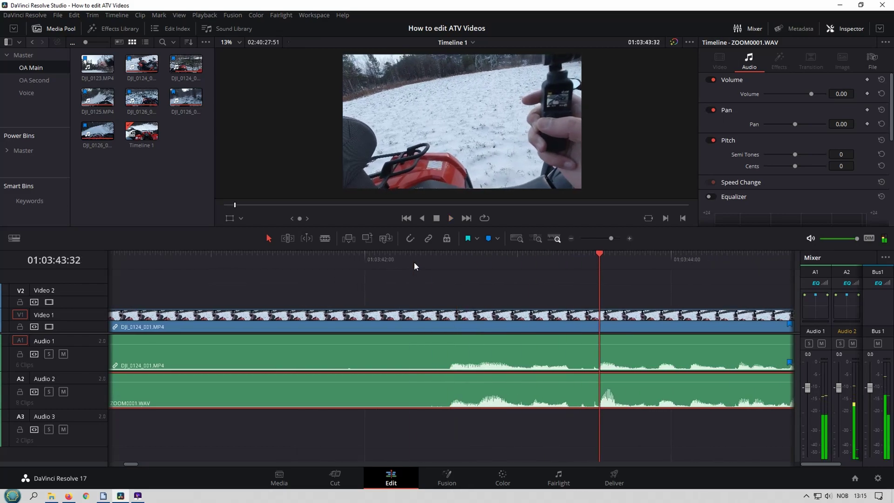
key("space")
scroll(415, 262, "down", 1)
Step: Turn on snapping and move the synced DJI_0124_001.MP4 and ZOOM0001.WAV together to just after the opening DJI_0124_002.MP4 segment
left_click(282, 440)
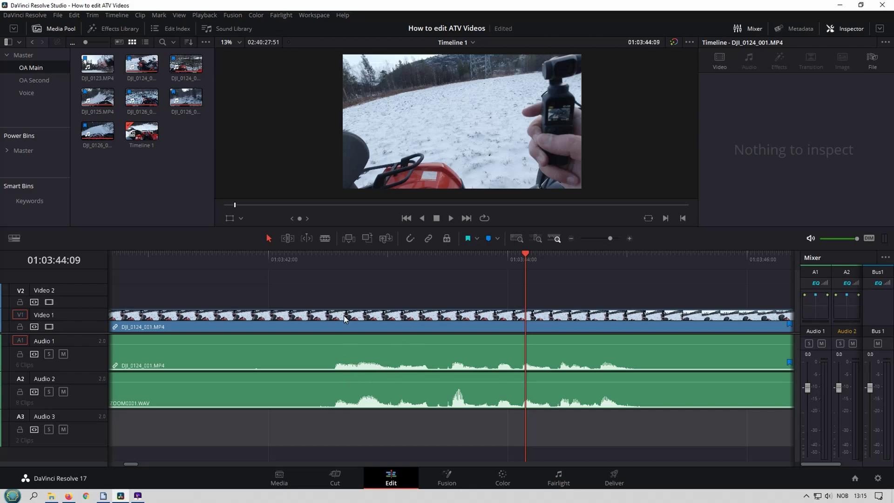
left_click(411, 238)
key("ctrl+minus")
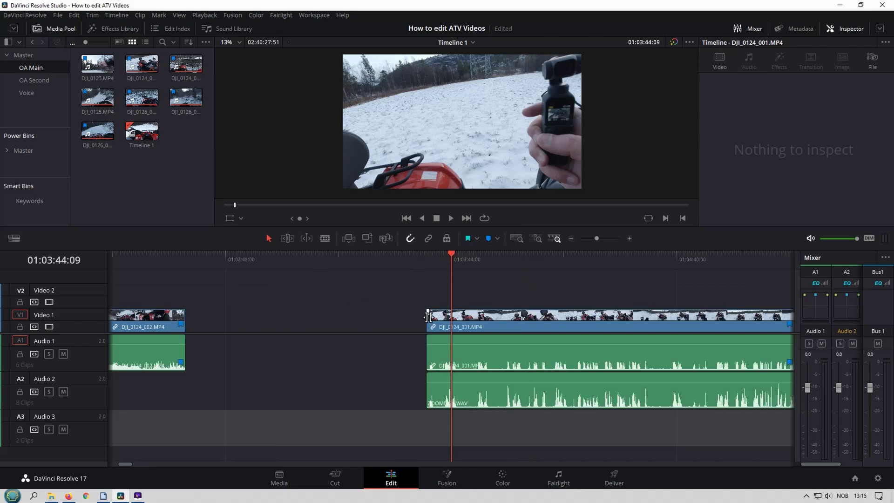
left_click_drag(490, 424, 429, 285)
left_click_drag(470, 316, 230, 315)
left_click_drag(289, 317, 255, 320)
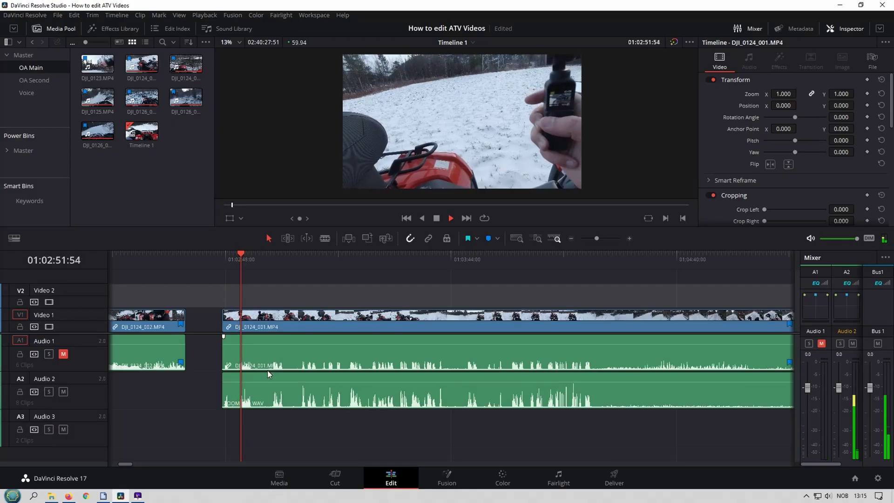
Step: Set the right channel of ZOOM0001.WAV to Embedded Channel 1 in its clip attributes and play the recording
left_click(259, 396)
right_click(259, 395)
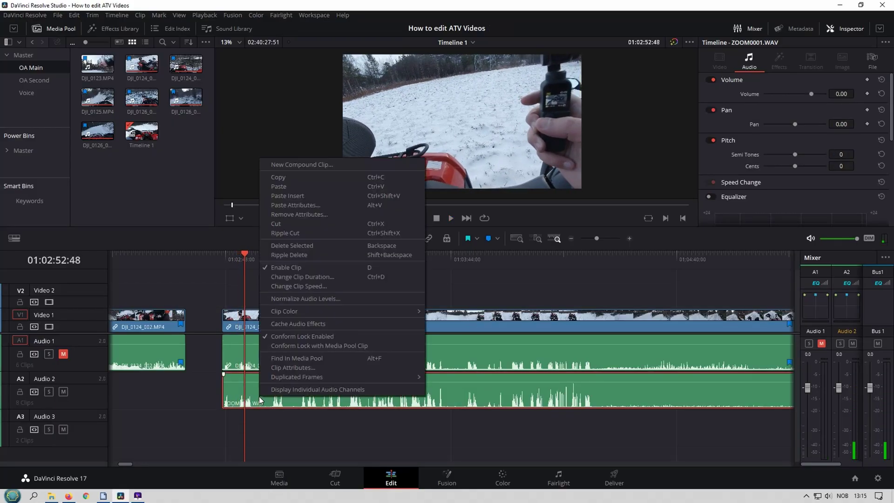
left_click(320, 368)
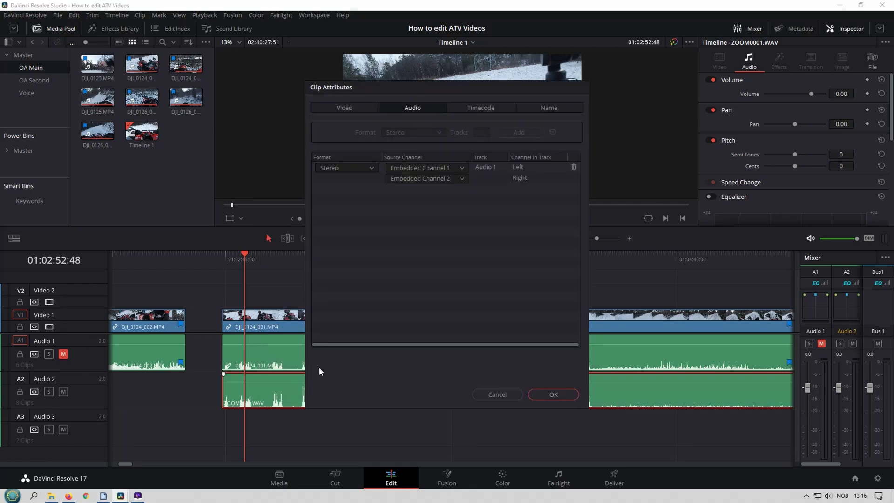
left_click(445, 180)
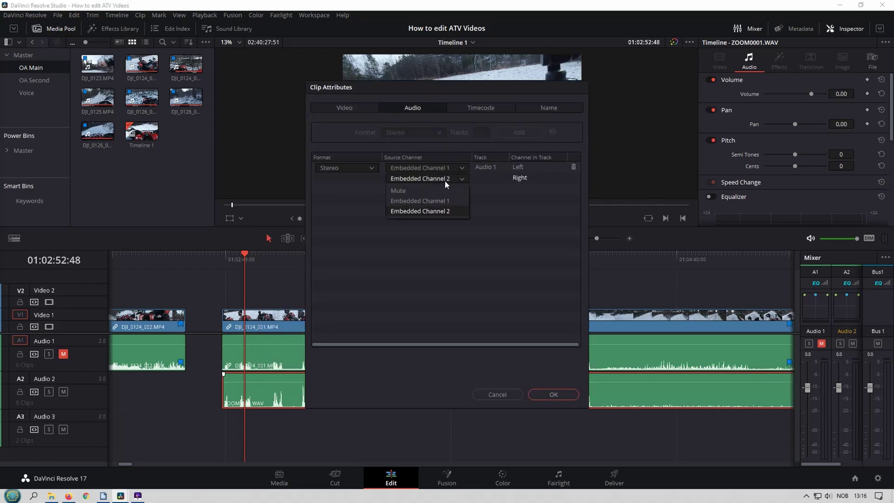
left_click(450, 206)
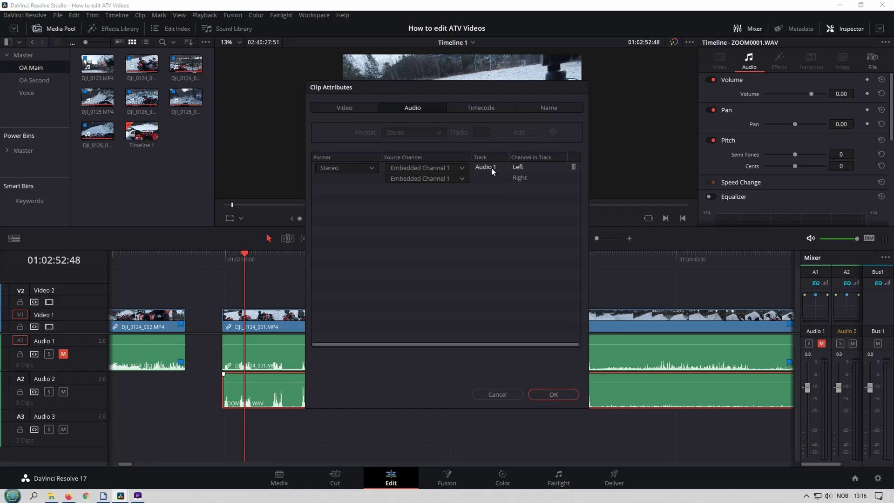
left_click(554, 395)
key("space")
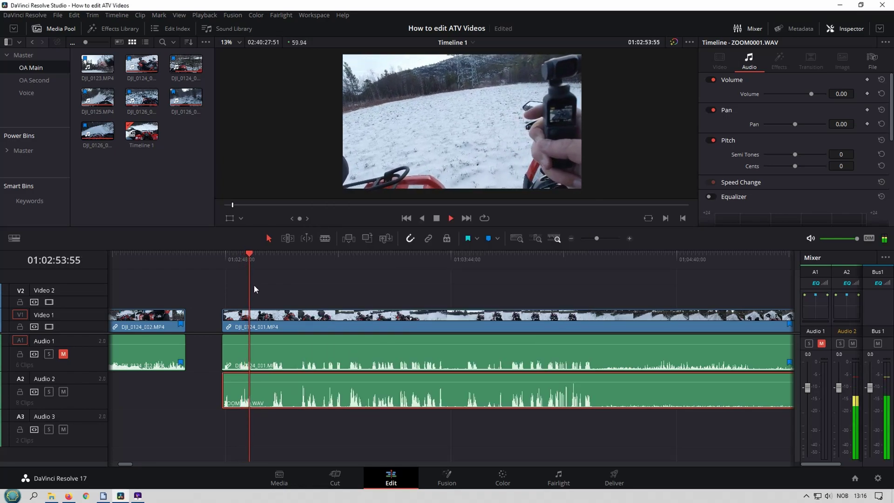
key("space")
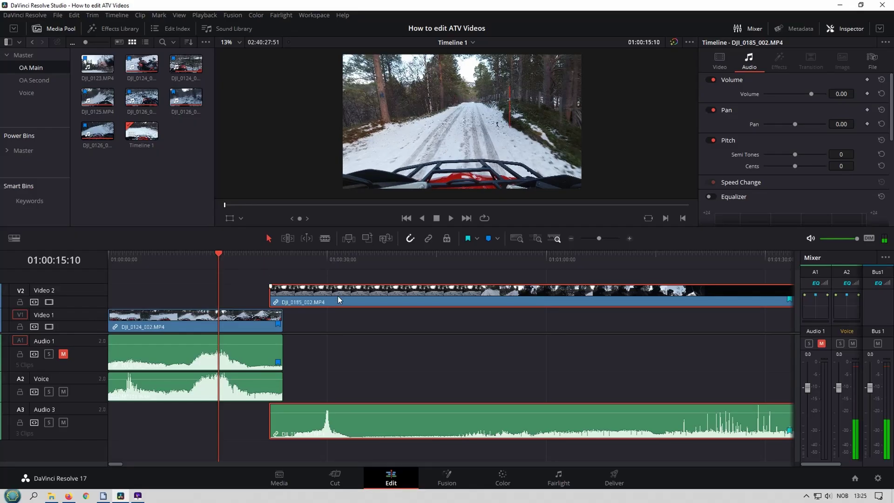
Step: Move DJI_0185_002.MP4 on Video 2 over the opening DJI_0124_002.MP4 segment and trim its start to 01:00:11:00
left_click_drag(343, 289, 228, 296)
left_click(160, 255)
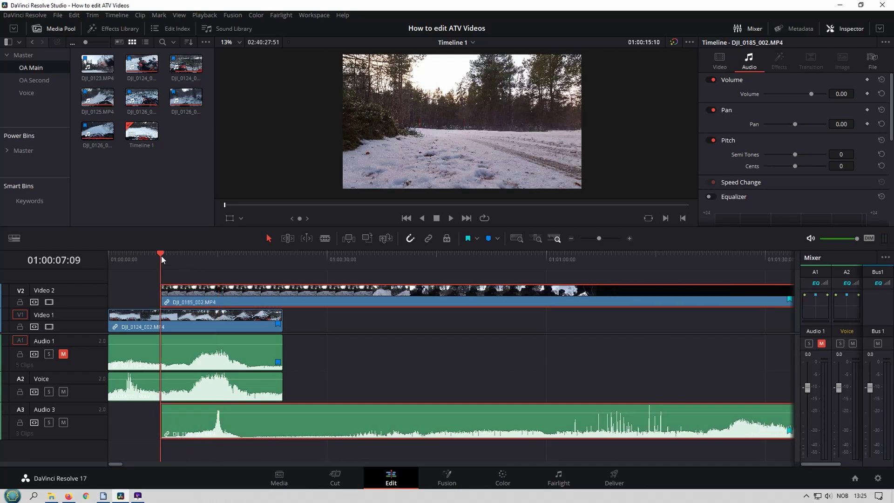
left_click(131, 257)
key("space")
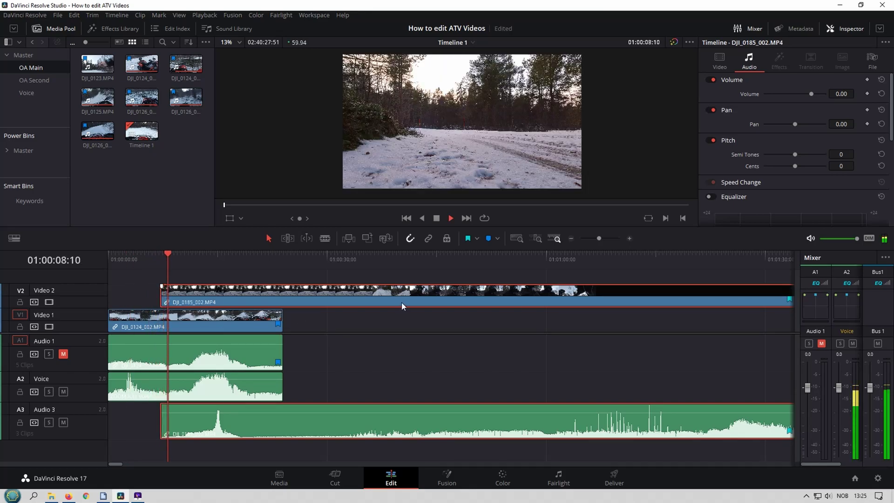
left_click(164, 292)
left_click_drag(165, 292, 189, 299)
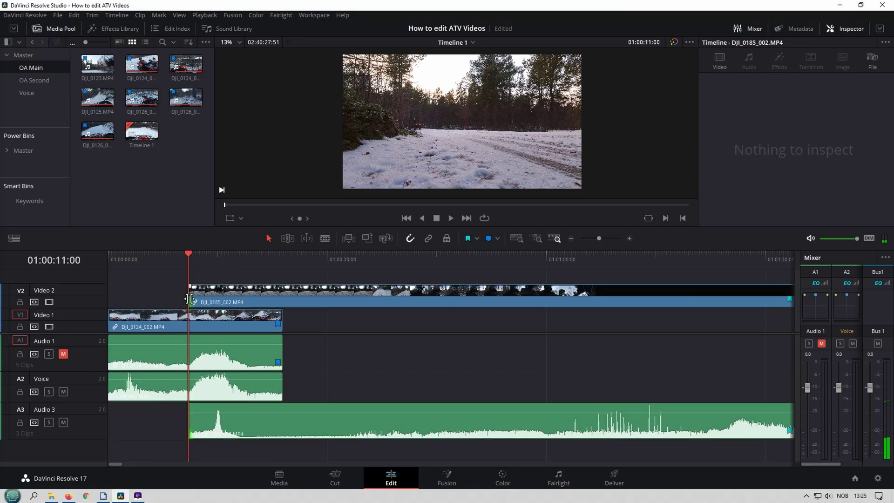
Step: Play the passage where the picture changes from DJI_0124_002.MP4 to DJI_0185_002.MP4
left_click(177, 258)
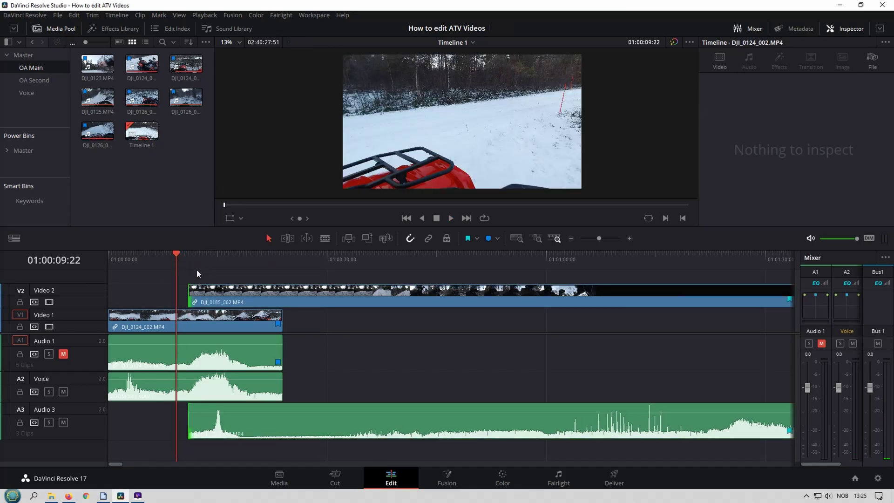
key("space")
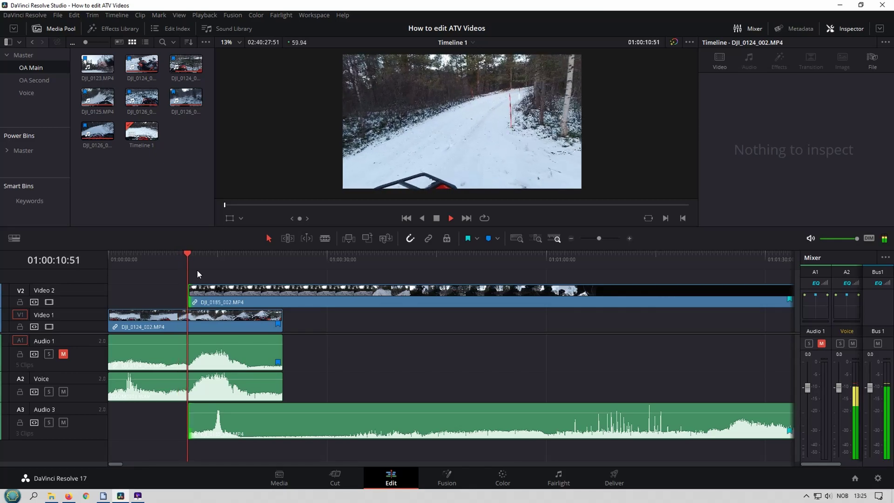
key("space")
scroll(292, 335, "up", 1)
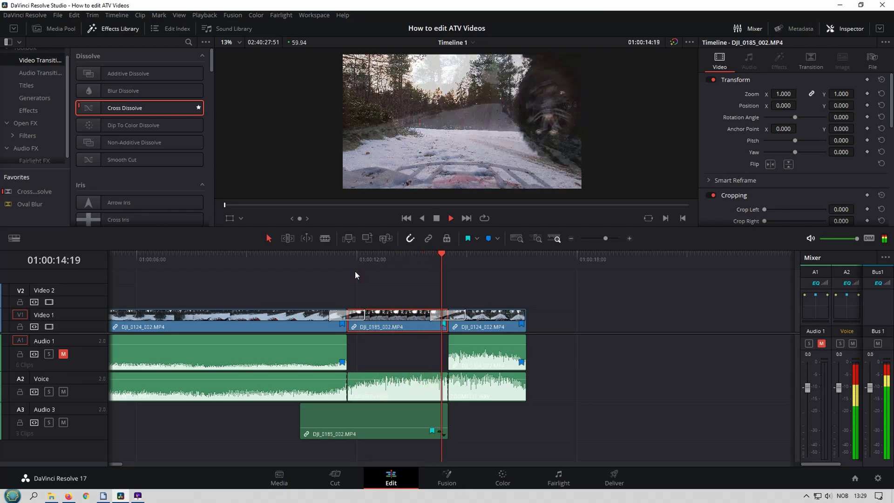
key("space")
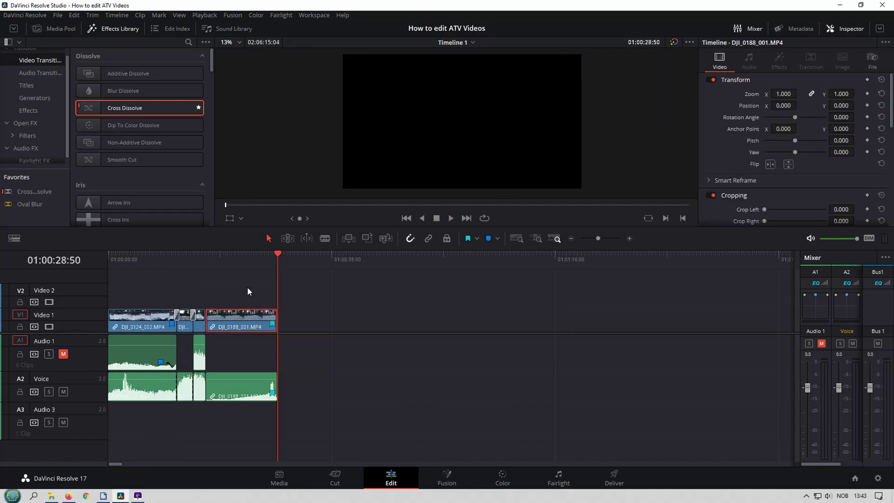
Step: Split DJI_0188_001.MP4 at 01:00:27:20, just before the ATV passes the camera
left_click_drag(254, 256, 271, 255)
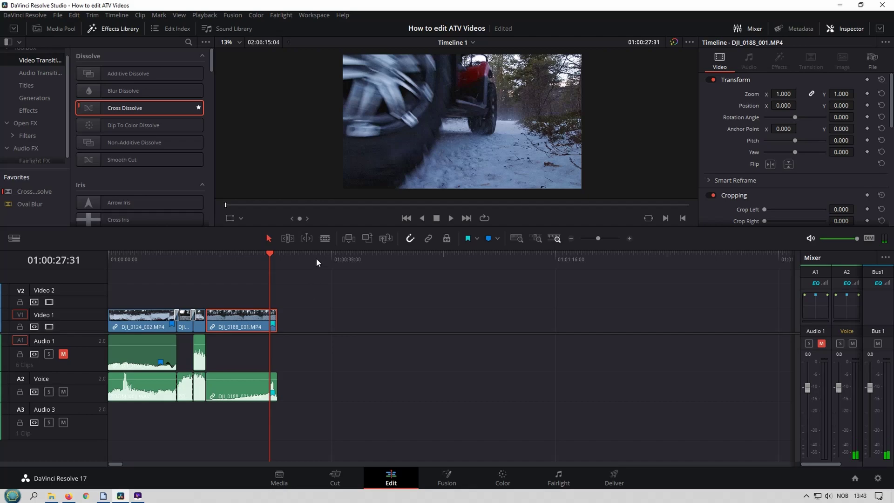
scroll(339, 310, "up", 3)
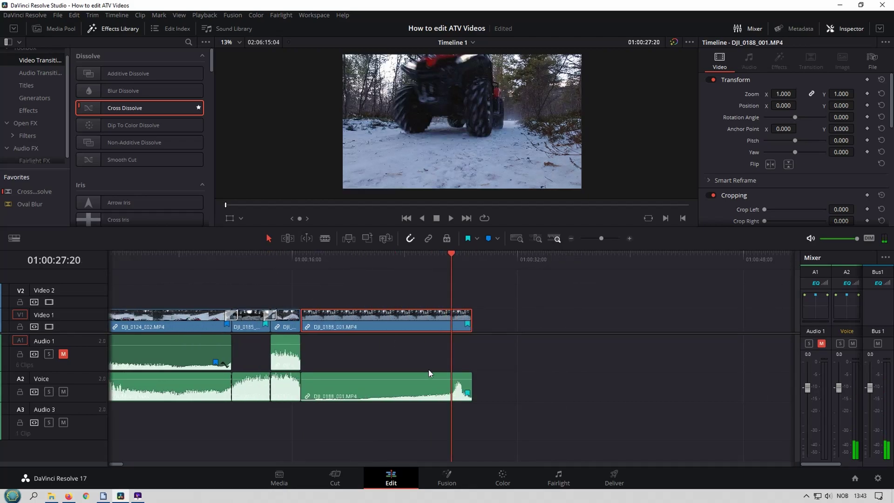
key("ctrl+b")
Step: Set the speed of the last DJI_0188_001.MP4 segment to 25% with Ripple sequence on
right_click(461, 321)
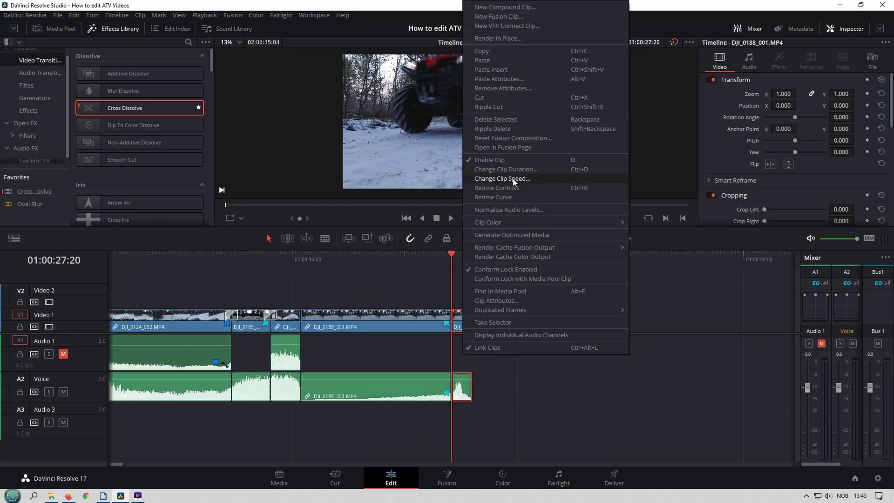
left_click(513, 179)
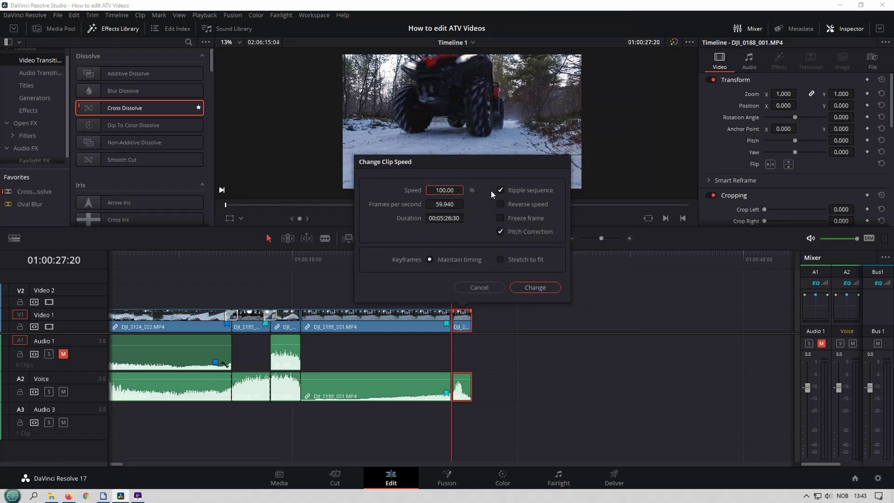
left_click_drag(450, 191, 538, 178)
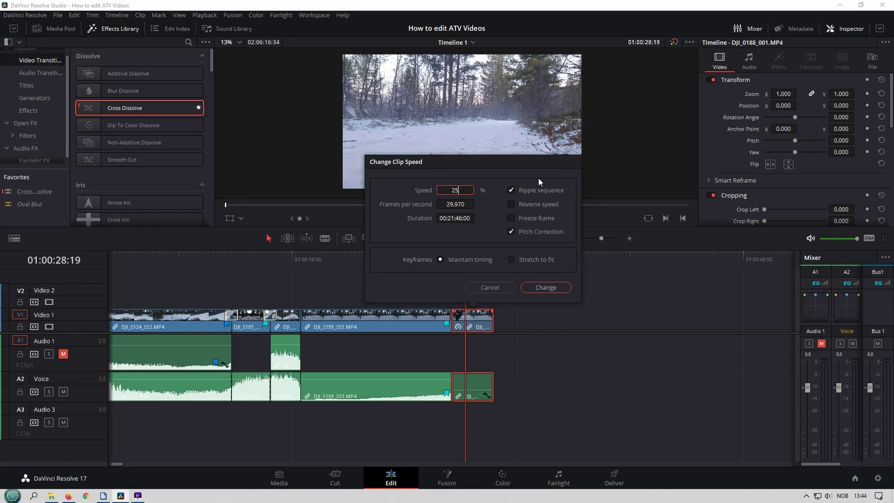
key("Return")
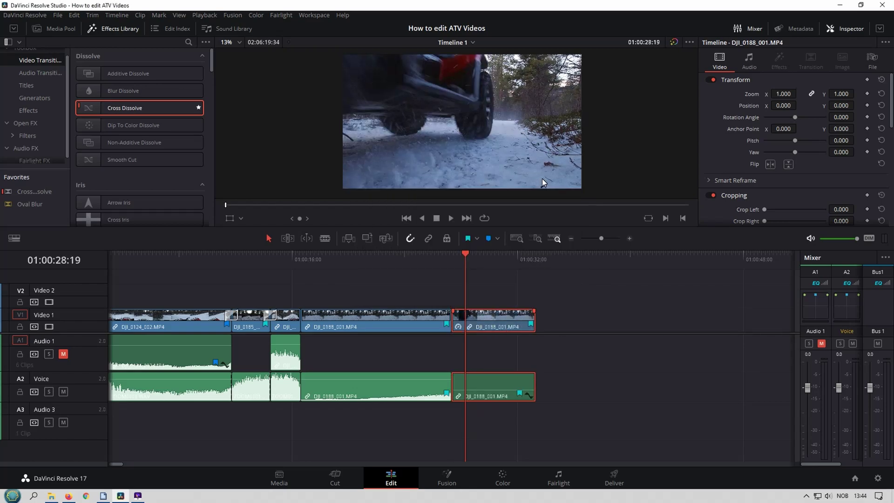
Step: Play the slowed DJI_0188_001.MP4 segment repeatedly from its start to judge the slow motion
left_click(451, 260)
key("space")
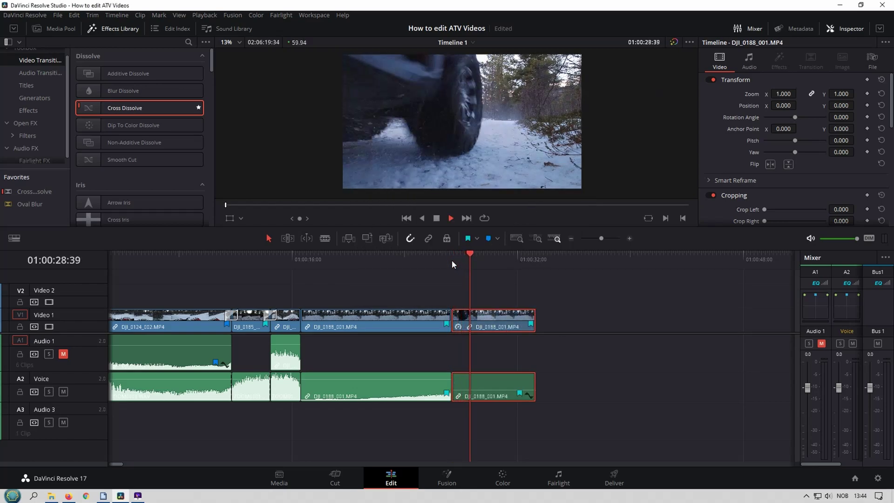
left_click(452, 260)
key("space")
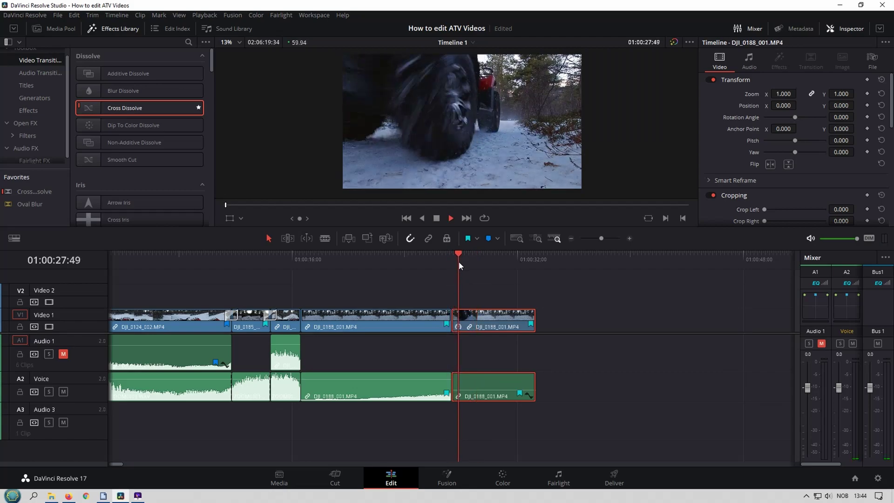
left_click(454, 262)
key("space")
key("space")
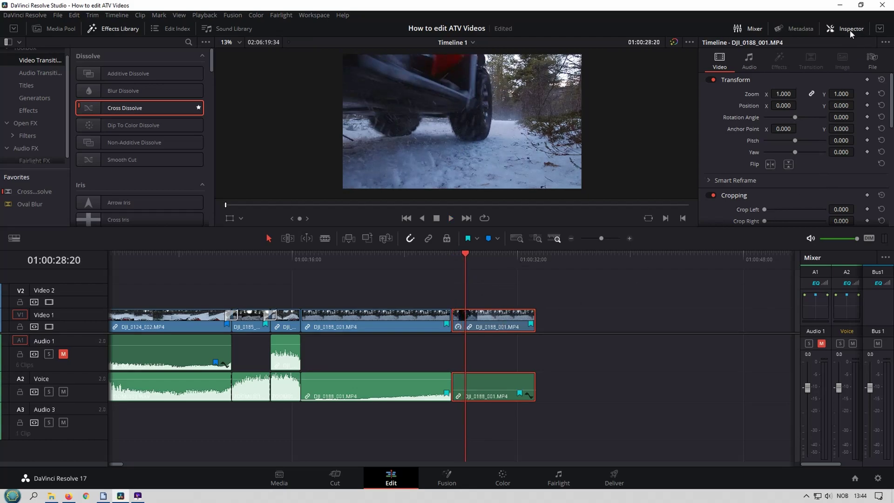
Step: Set the retime process of the slowed DJI_0188_001.MP4 segment to Optical Flow
scroll(803, 157, "down", 10)
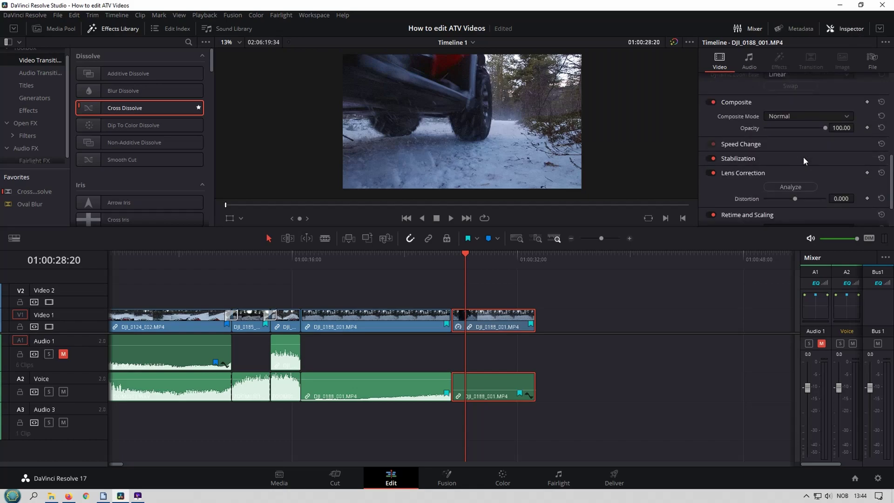
scroll(806, 170, "down", 3)
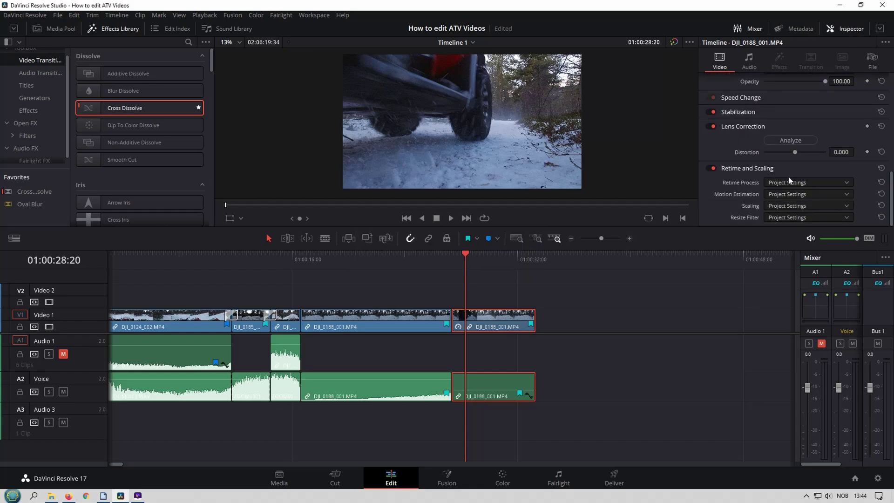
left_click(801, 184)
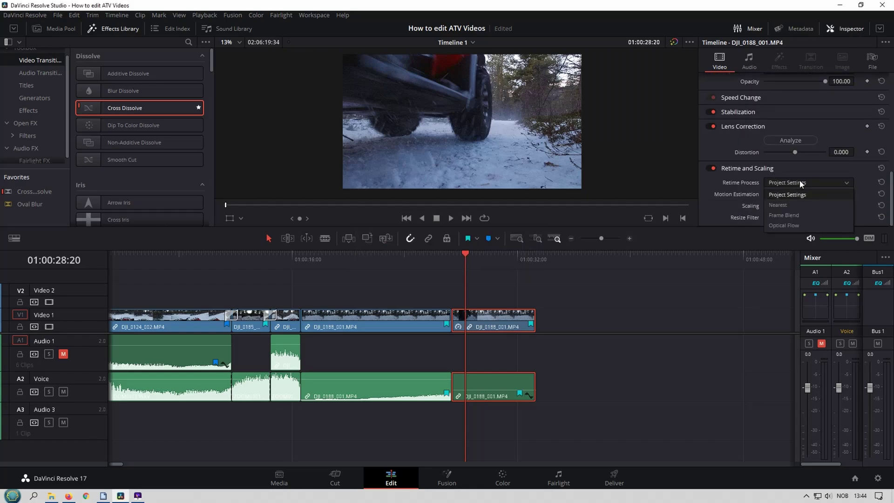
left_click(787, 226)
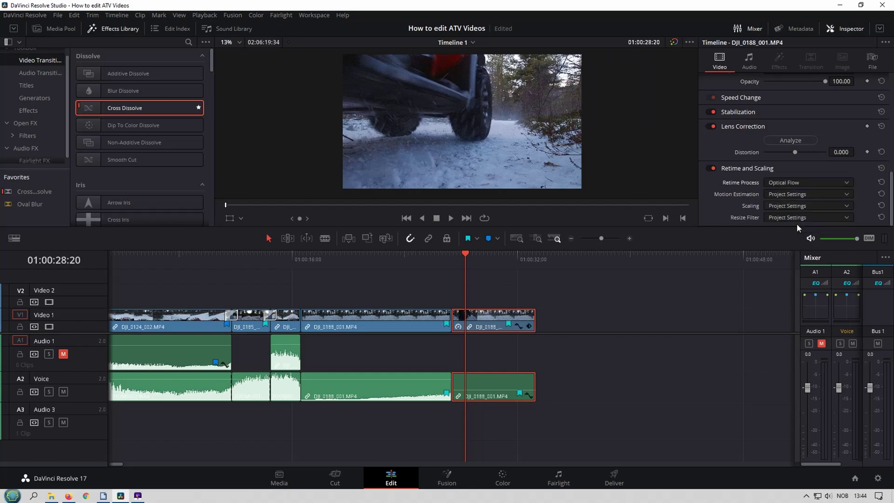
Step: Replay the slowed DJI_0188_001.MP4 segment from its start to judge the Optical Flow motion
left_click(452, 264)
key("space")
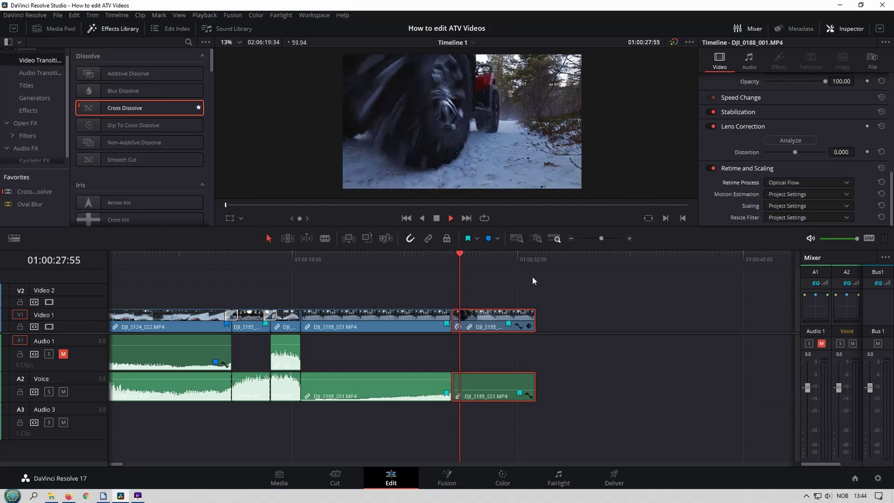
left_click(452, 259)
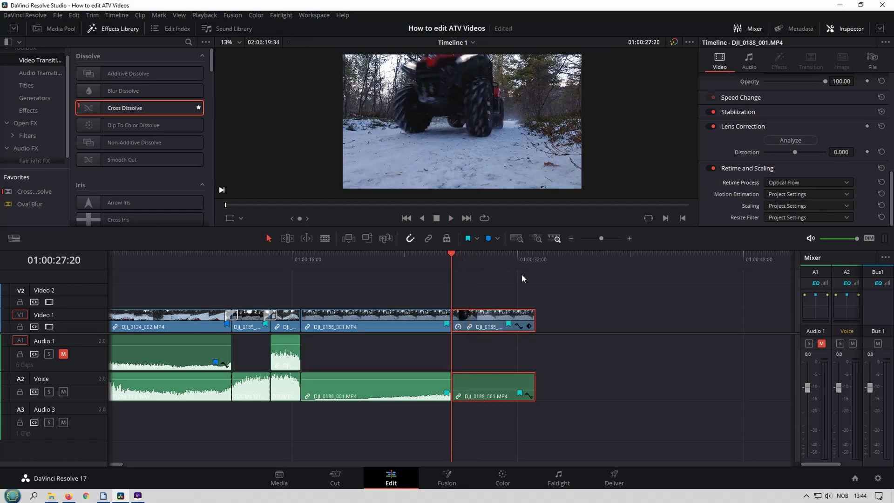
key("space")
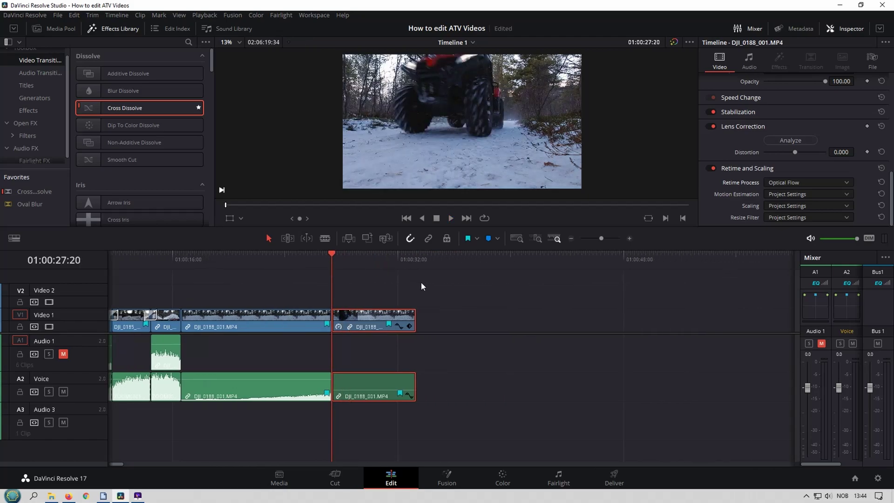
key("space")
left_click(341, 257)
key("Up")
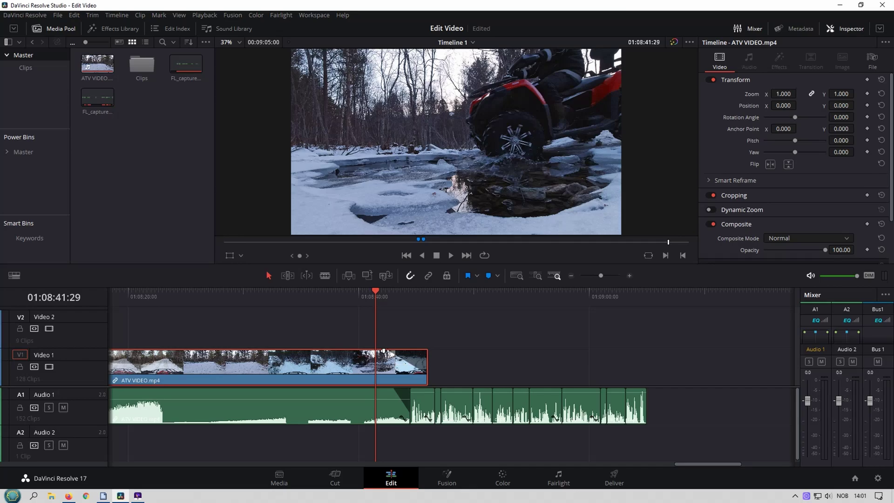
Step: Grab a still of the ATV at the water at 01:08:41:44 and export it as a TIFF file to Lager (F:)
left_click_drag(378, 292, 379, 293)
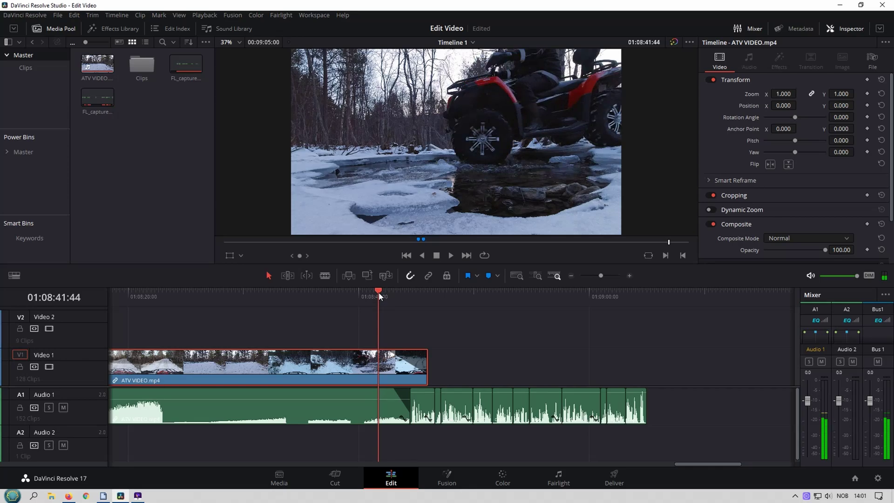
left_click(501, 482)
right_click(357, 116)
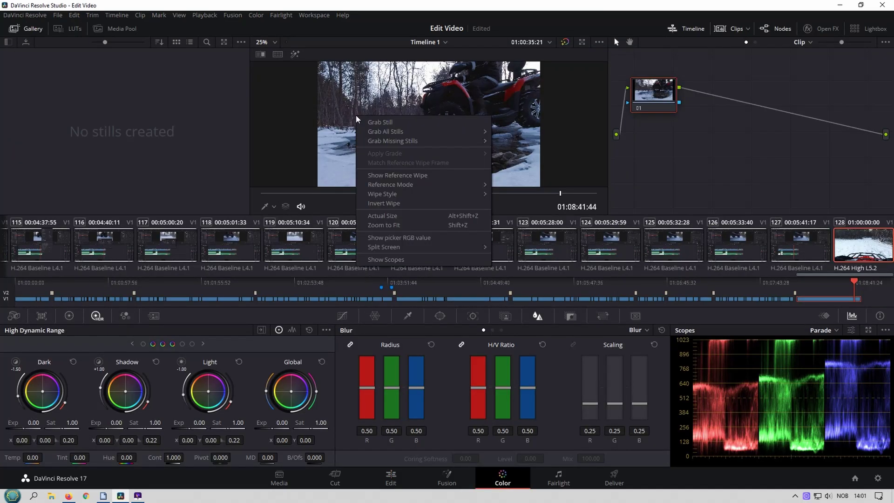
left_click(396, 123)
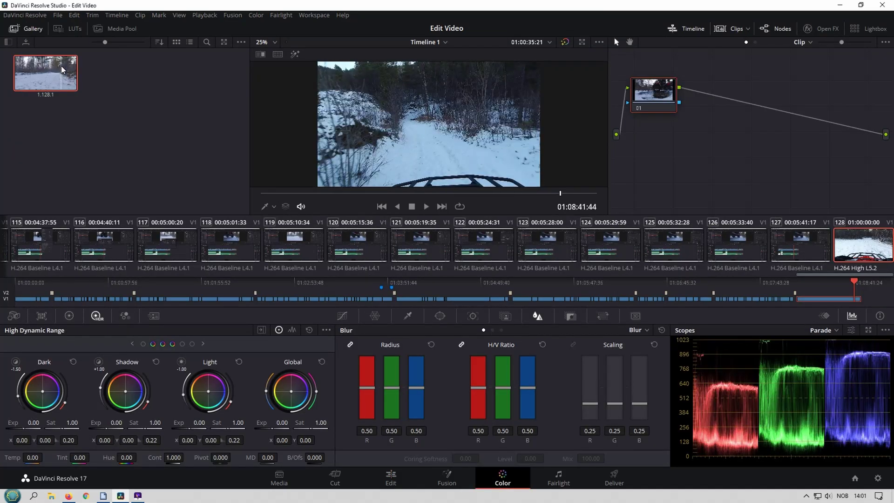
right_click(62, 68)
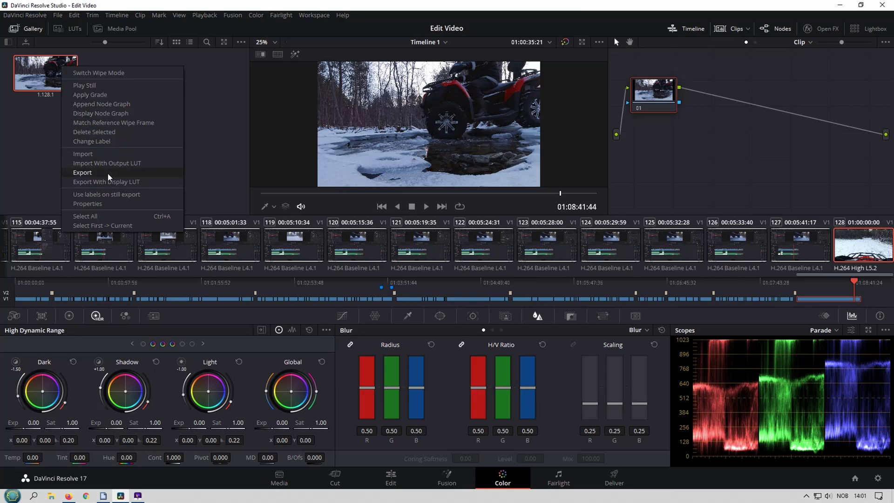
left_click(83, 173)
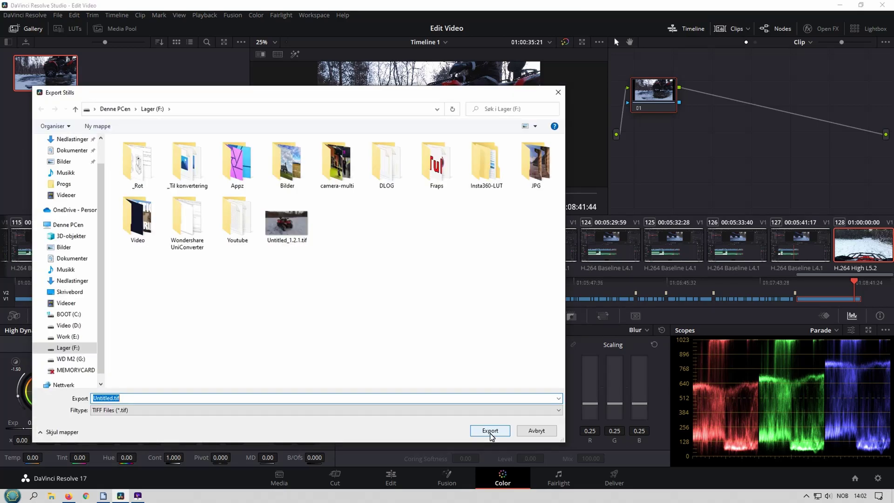
left_click(490, 431)
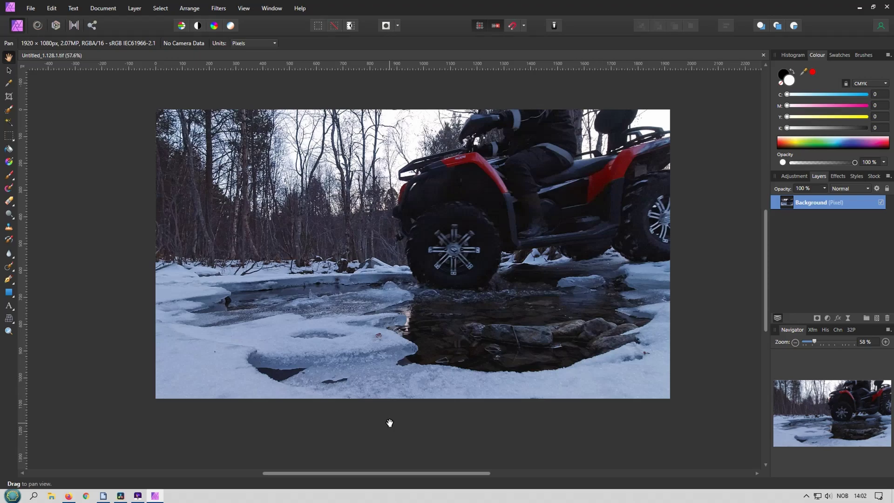
Step: Resize the exported ATV still to a width of 1280 px in Affinity Photo
left_click(108, 7)
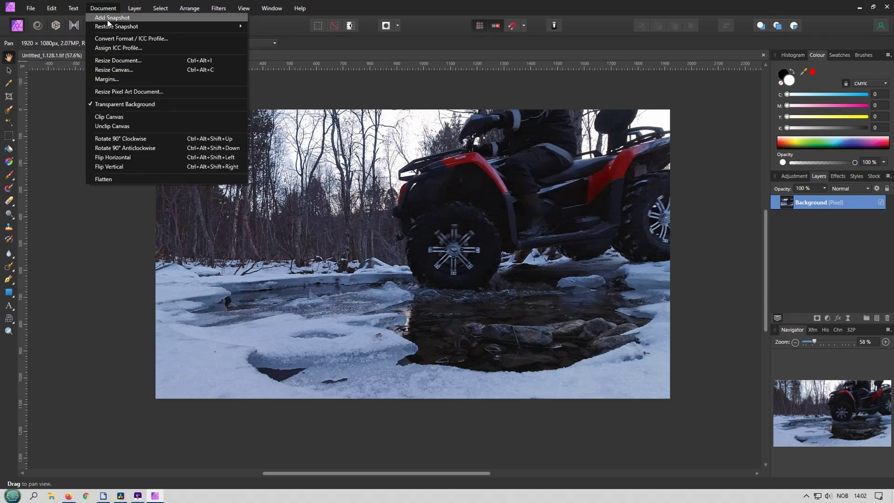
left_click(117, 60)
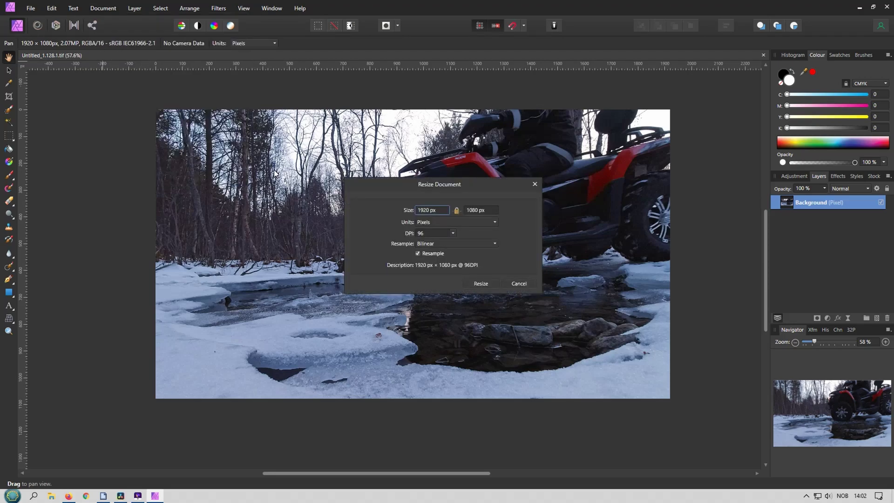
type("1280")
key("Return")
key("Return")
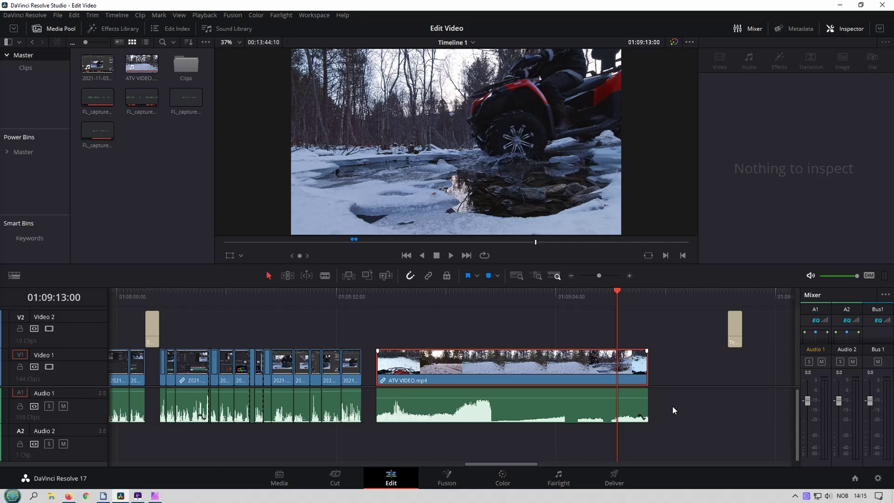
Step: Set the Edit Video project's timeline resolution to 3840 x 2160 Ultra HD in DaVinci Resolve and save the setting
left_click(878, 478)
left_click(501, 103)
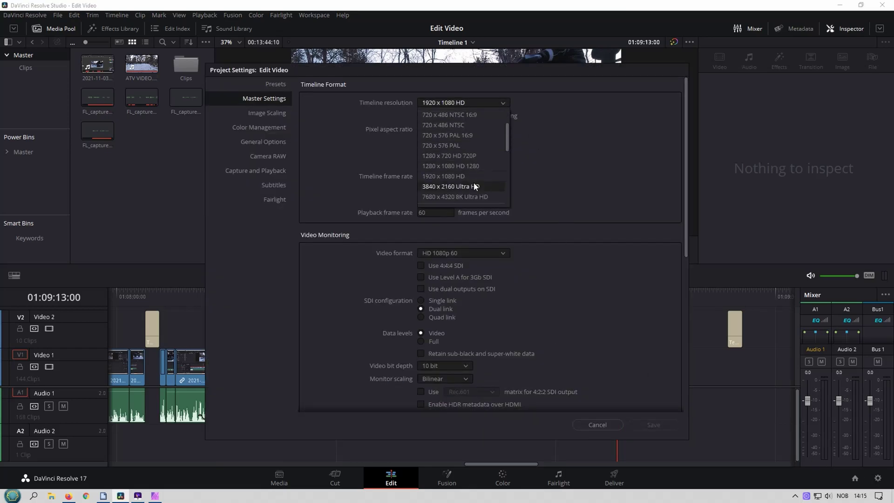
left_click(475, 186)
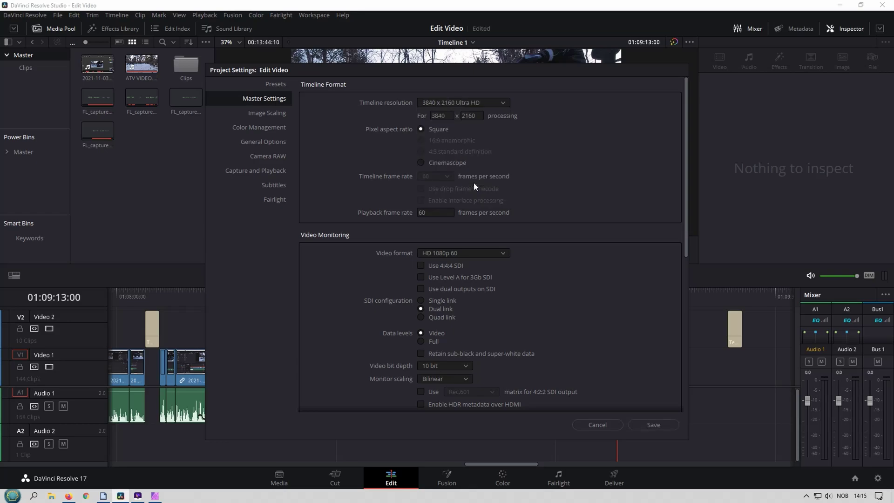
left_click(653, 425)
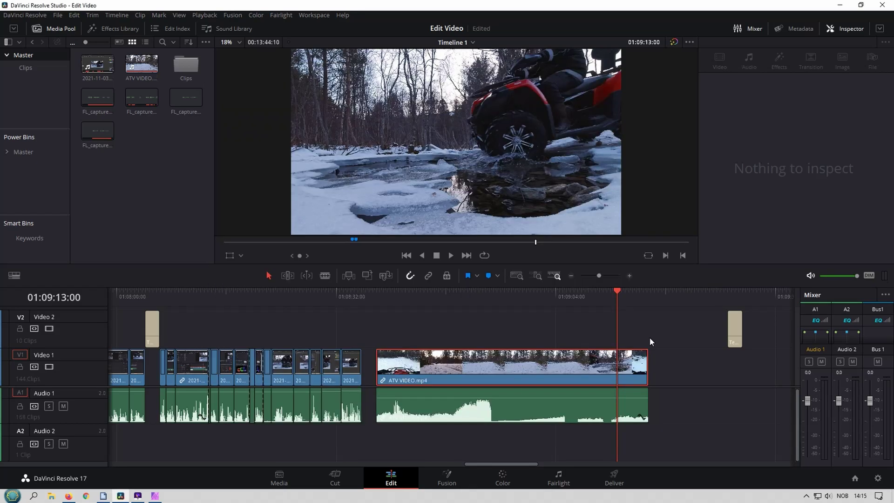
Step: Set up the render with file name ATV VIDEO, location G:\ and the NVIDIA encoder
left_click(614, 477)
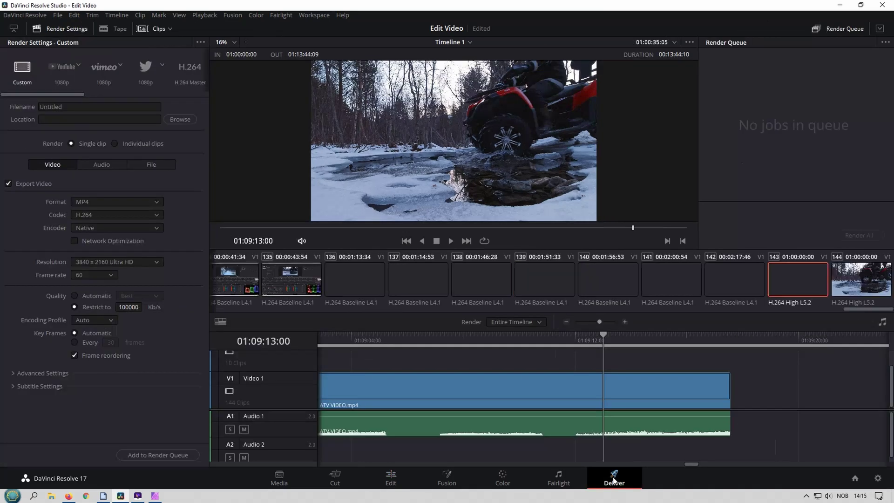
left_click(69, 119)
type("G:\\")
left_click(70, 106)
type("ATV VIDEO")
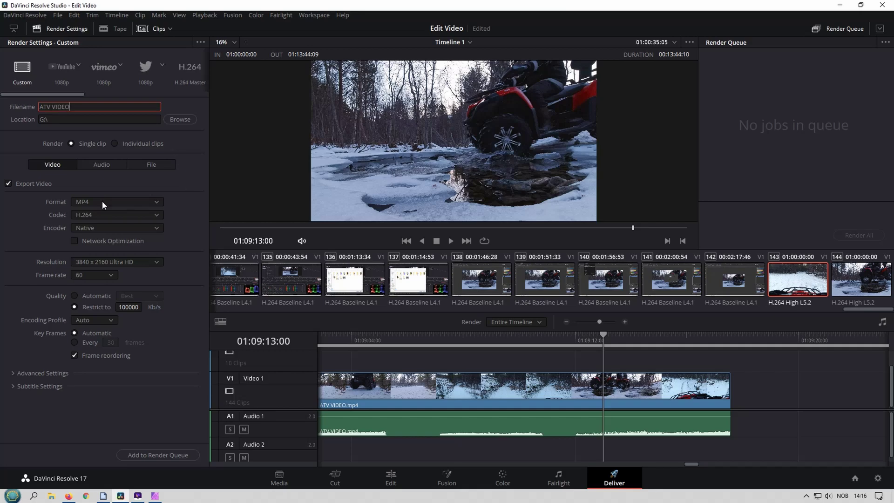
left_click(94, 227)
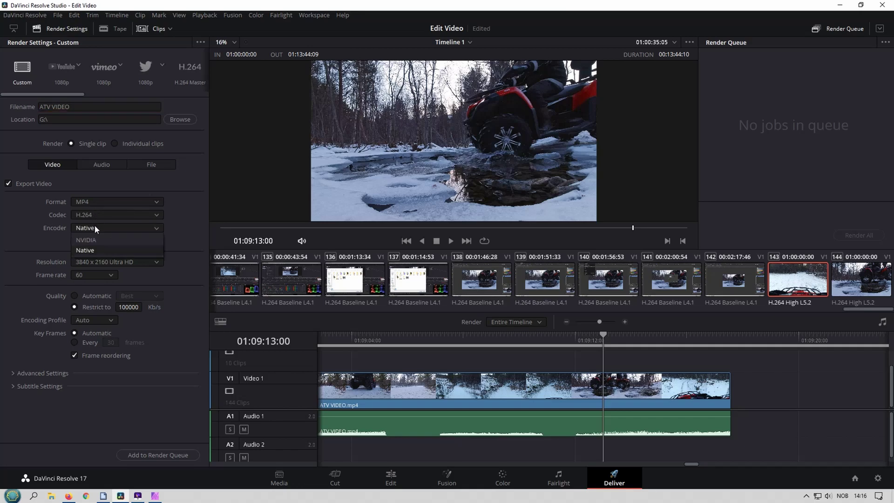
left_click(96, 240)
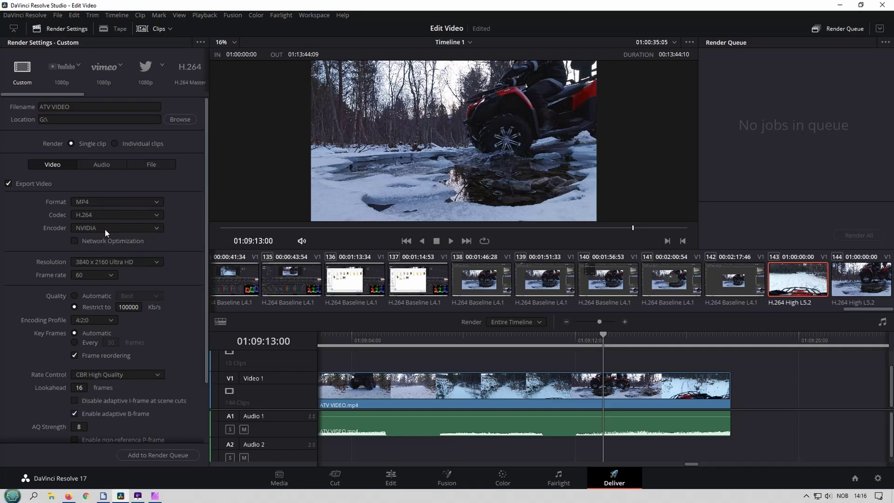
Step: Try the QuickTime format with the DNxHR codec for the render
left_click(102, 202)
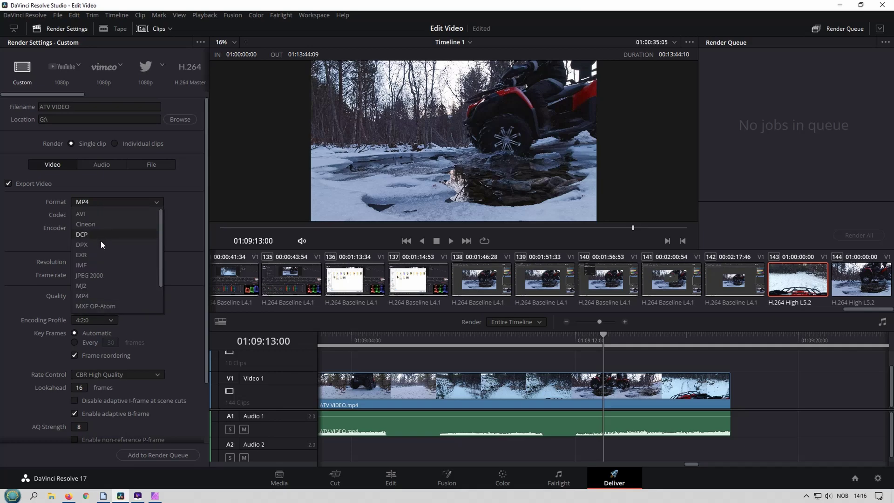
scroll(103, 284, "down", 2)
left_click(105, 291)
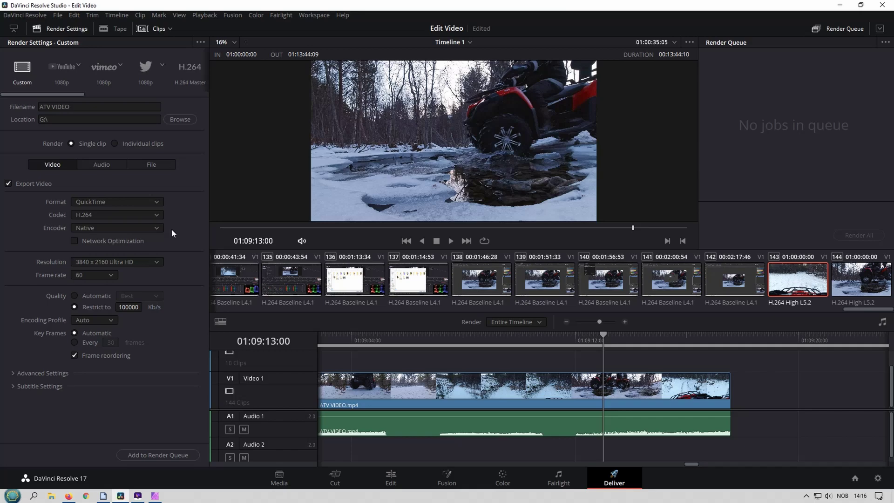
left_click(120, 213)
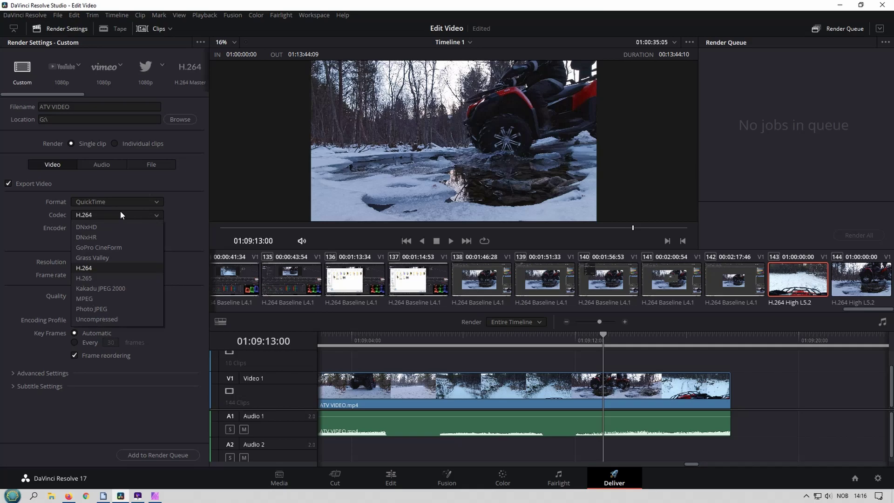
left_click(106, 237)
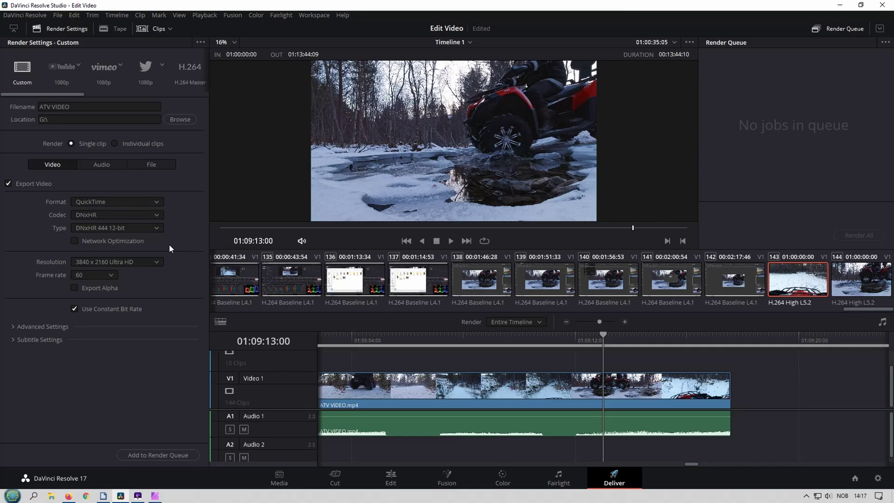
Step: Set the render to MP4 with the NVIDIA encoder and quality restricted to 100000 Kb/s, and add it to the render queue
left_click(133, 202)
left_click(105, 265)
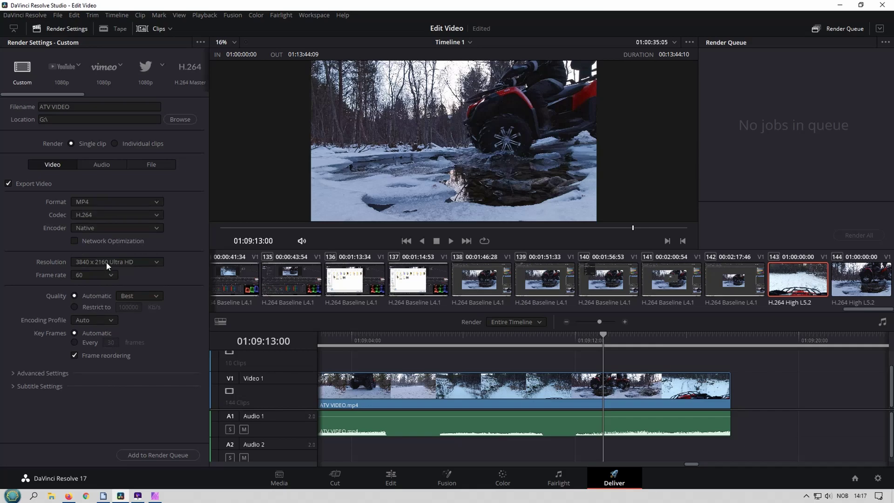
left_click(74, 308)
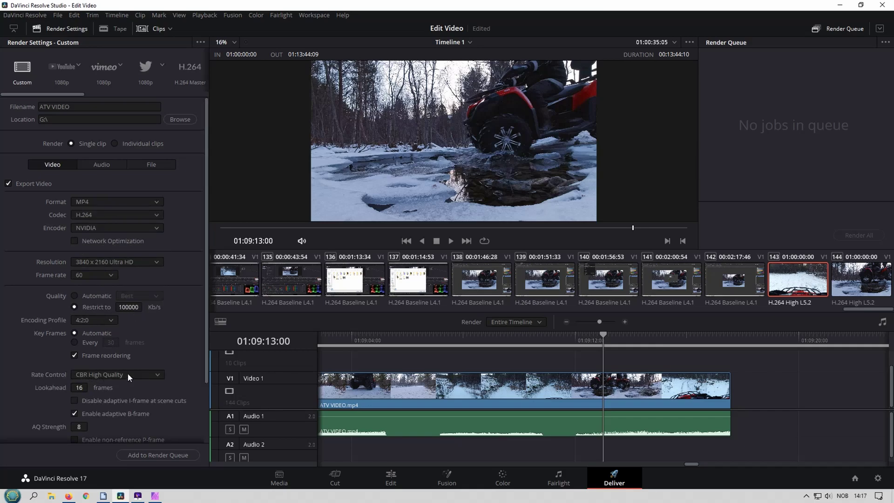
left_click(167, 458)
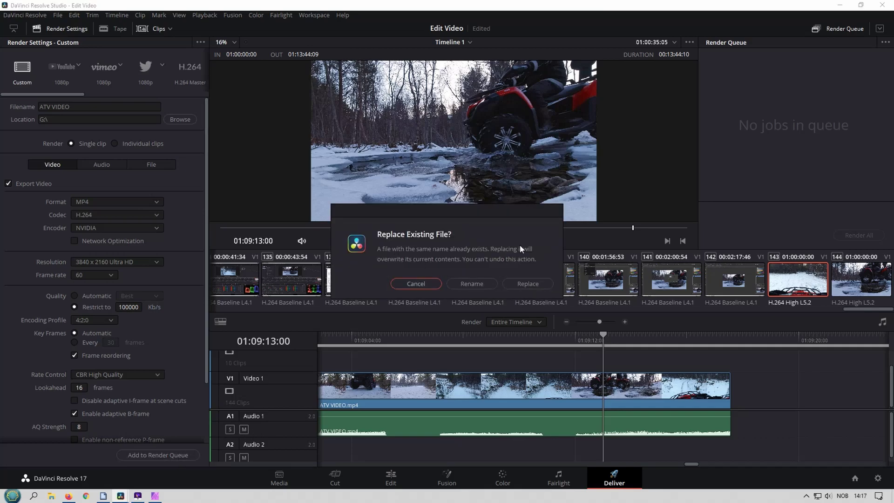